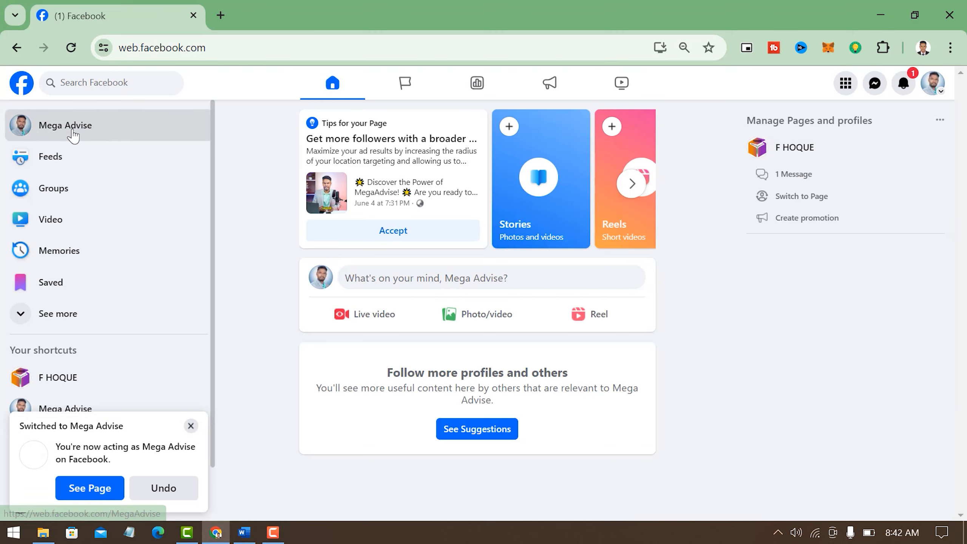
# Start a new ad from the Mega Advise page and set its goal to Get more calls.
pyautogui.click(71, 131)
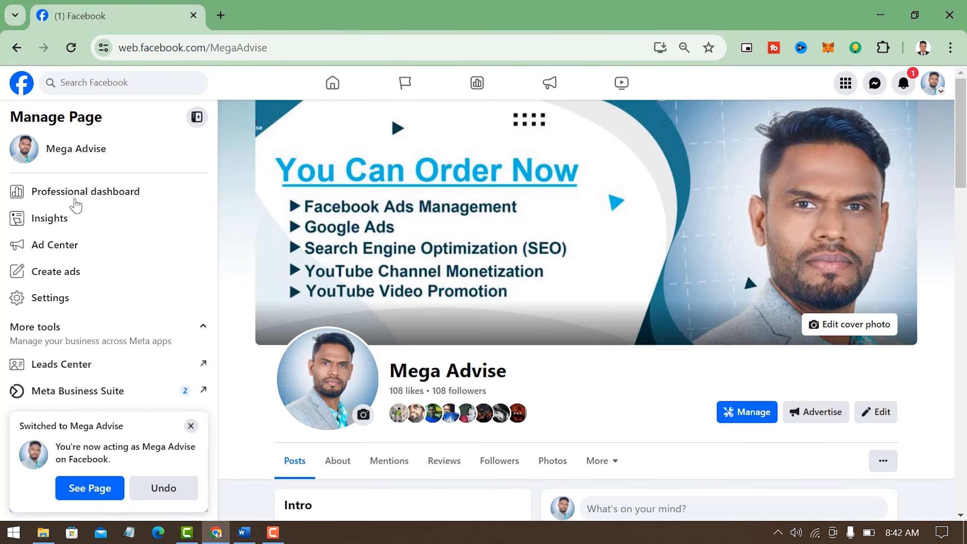
pyautogui.click(70, 278)
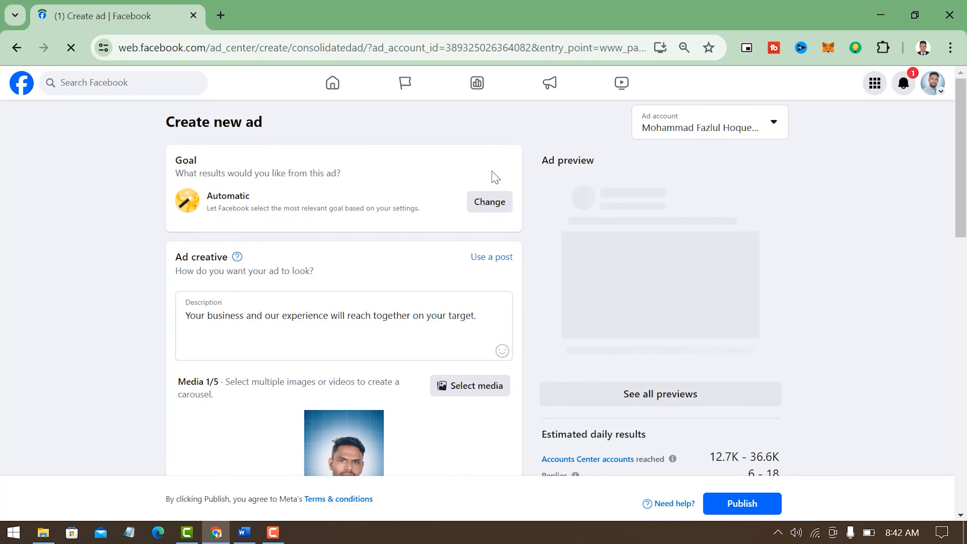
pyautogui.click(490, 210)
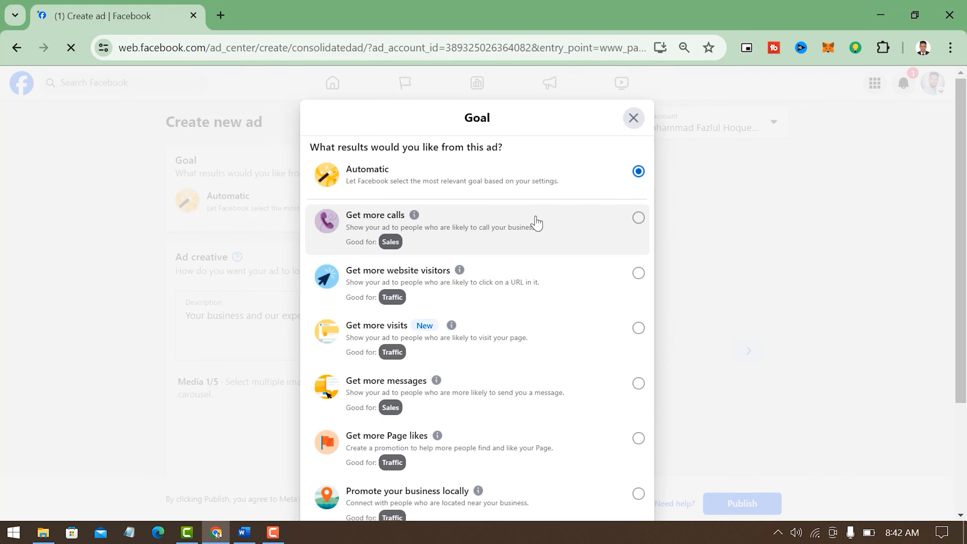
pyautogui.click(580, 216)
pyautogui.scroll(-3, 566, 225)
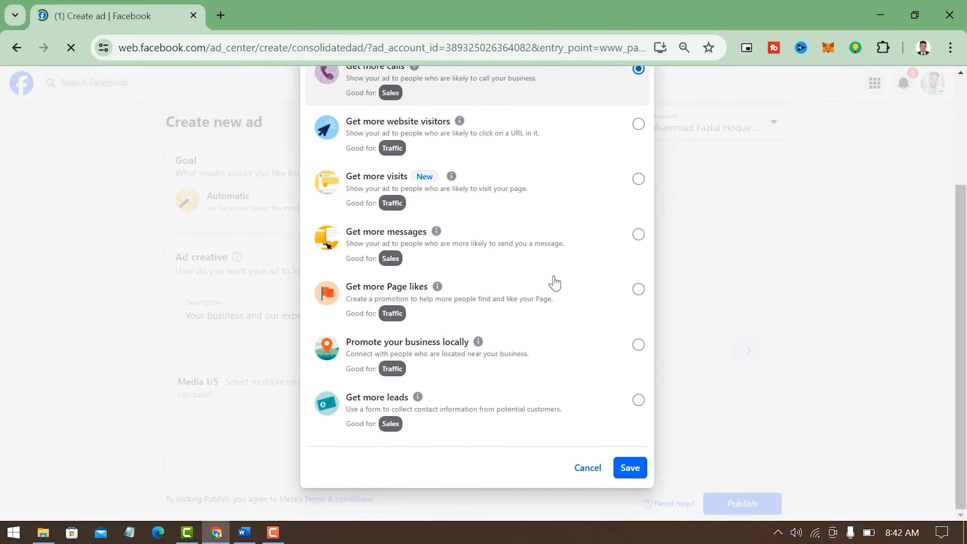
pyautogui.click(632, 468)
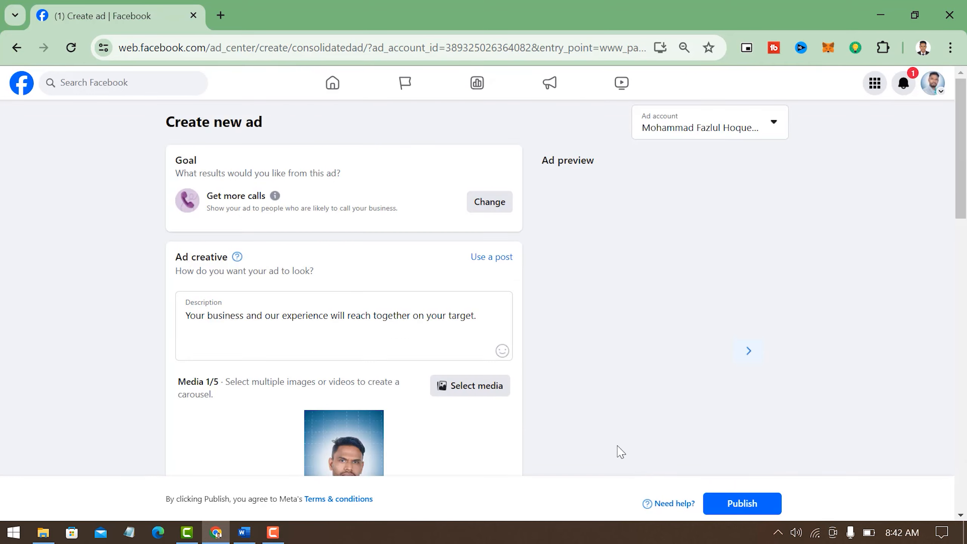
# Replace the ad description with "10 % Discount on every product till 30th June", copied from the FB ADS document in Word.
pyautogui.scroll(-2, 261, 230)
pyautogui.moveTo(481, 240); pyautogui.dragTo(155, 244)
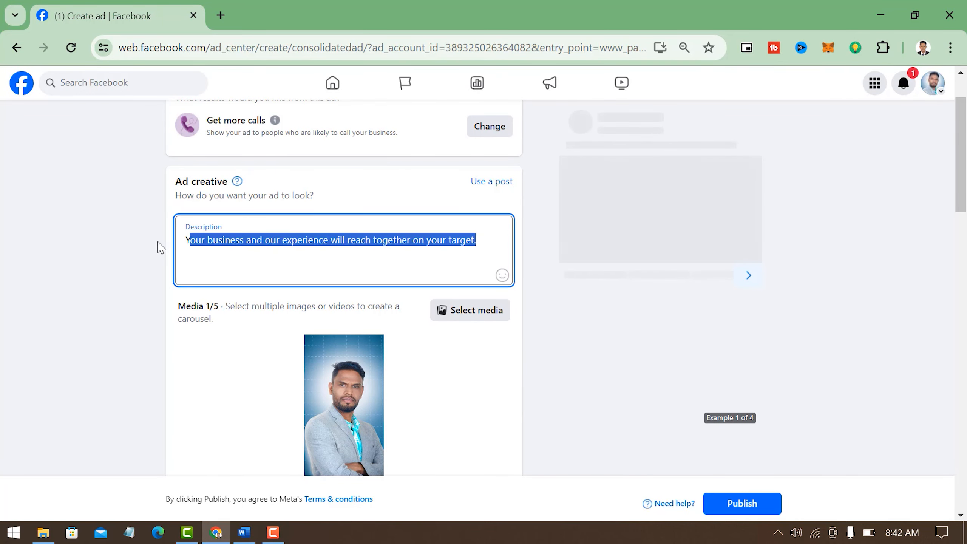
pyautogui.press('BackSpace')
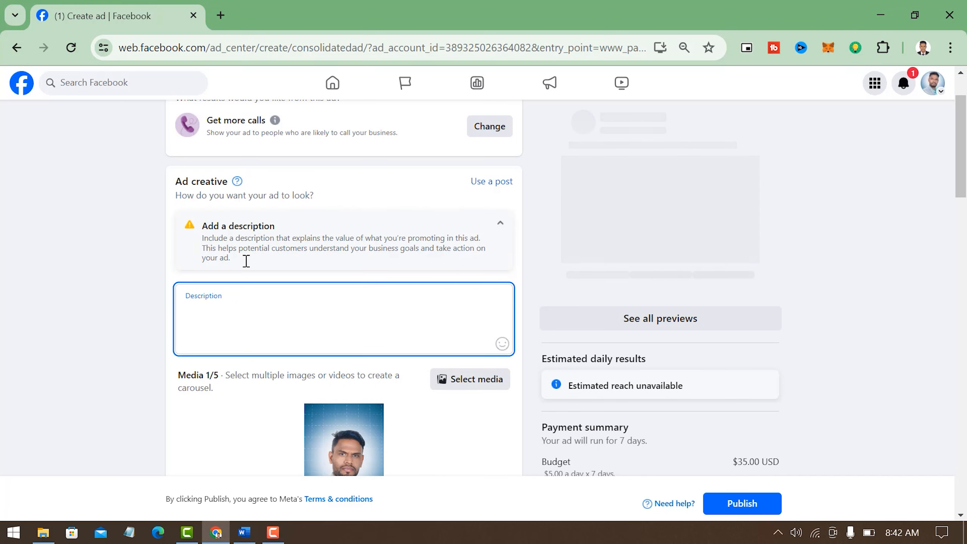
pyautogui.click(244, 533)
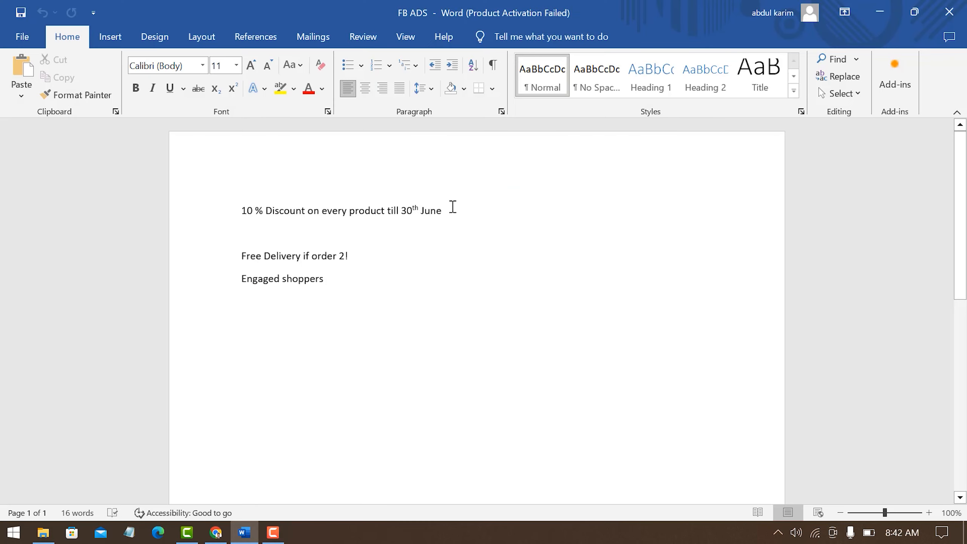
pyautogui.click(226, 206)
pyautogui.rightClick(276, 218)
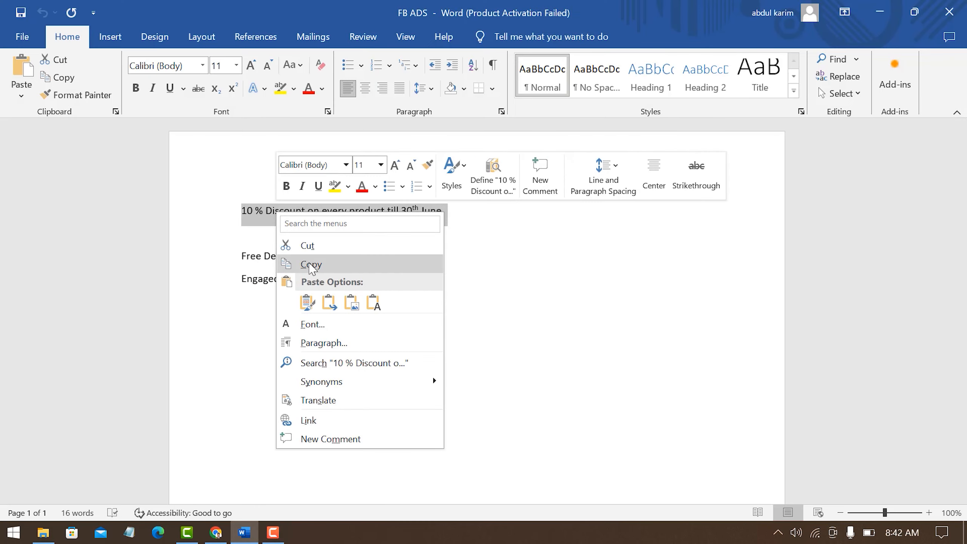
pyautogui.click(284, 261)
pyautogui.click(215, 532)
pyautogui.click(306, 309)
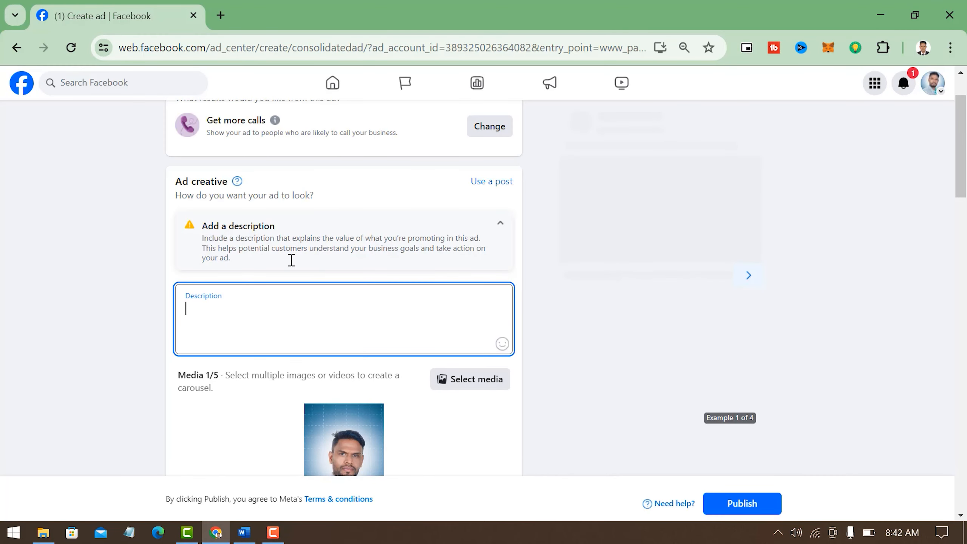
pyautogui.hotkey('ctrl', 'v')
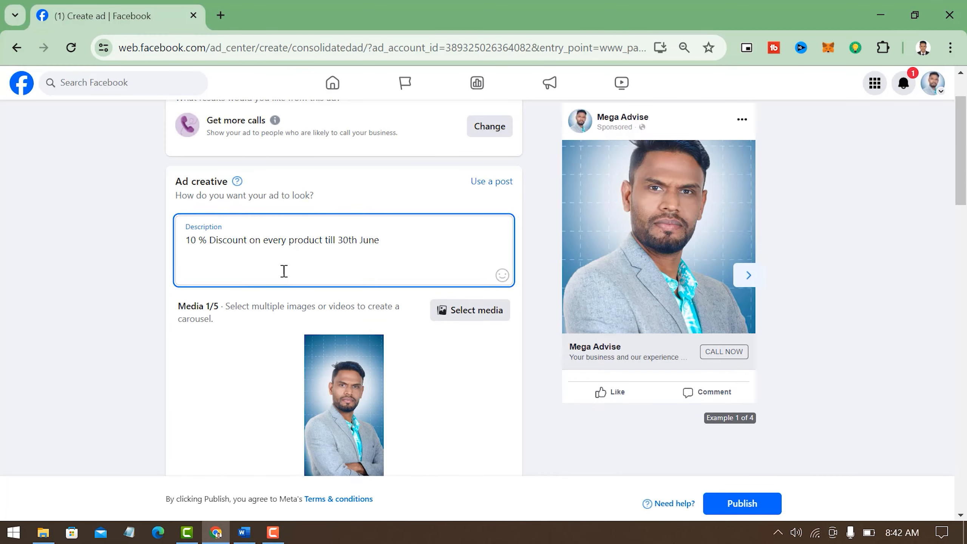
# Open the media selection for the ad creative.
pyautogui.scroll(-5, 299, 314)
pyautogui.scroll(4, 211, 210)
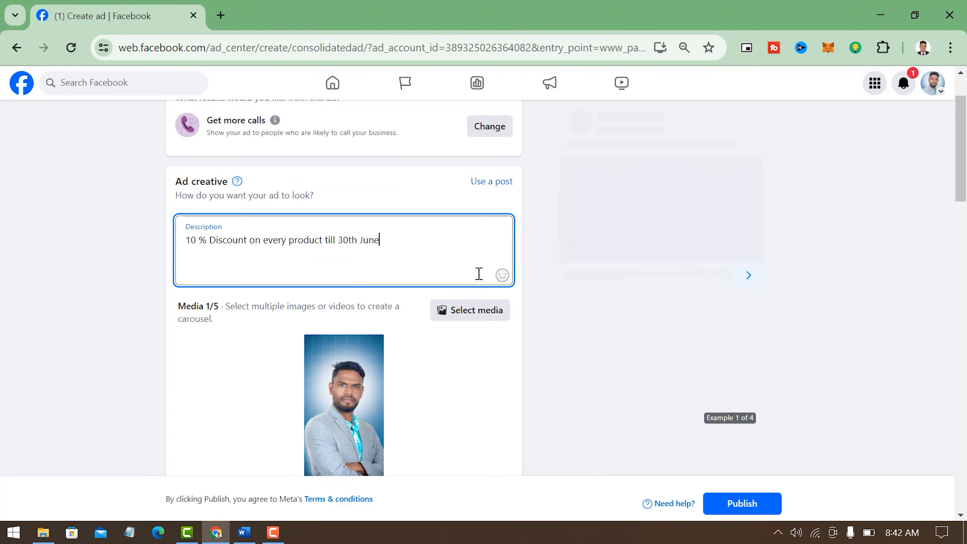
pyautogui.click(475, 312)
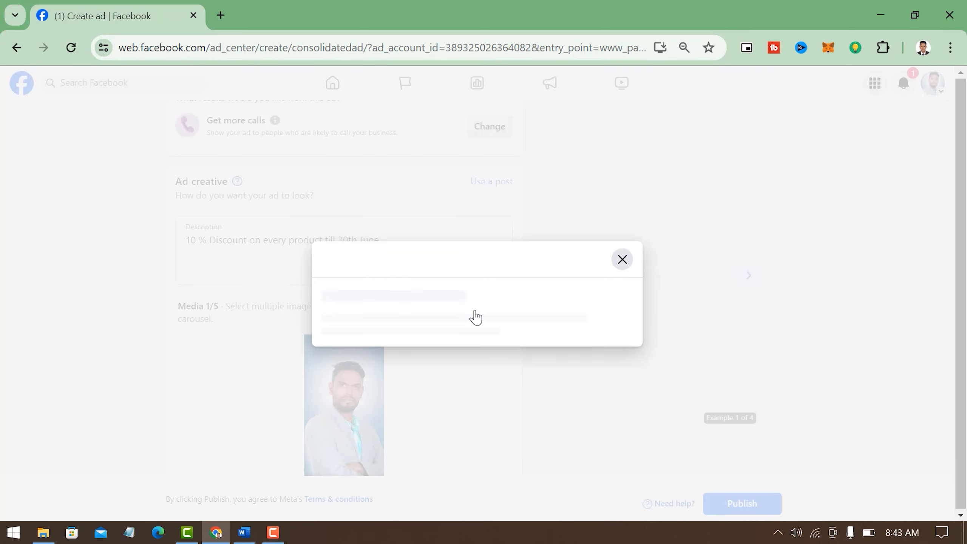
# Try replacing the selected media with the FOR FB ADS.jpg image from the ad account.
pyautogui.scroll(-1, 491, 282)
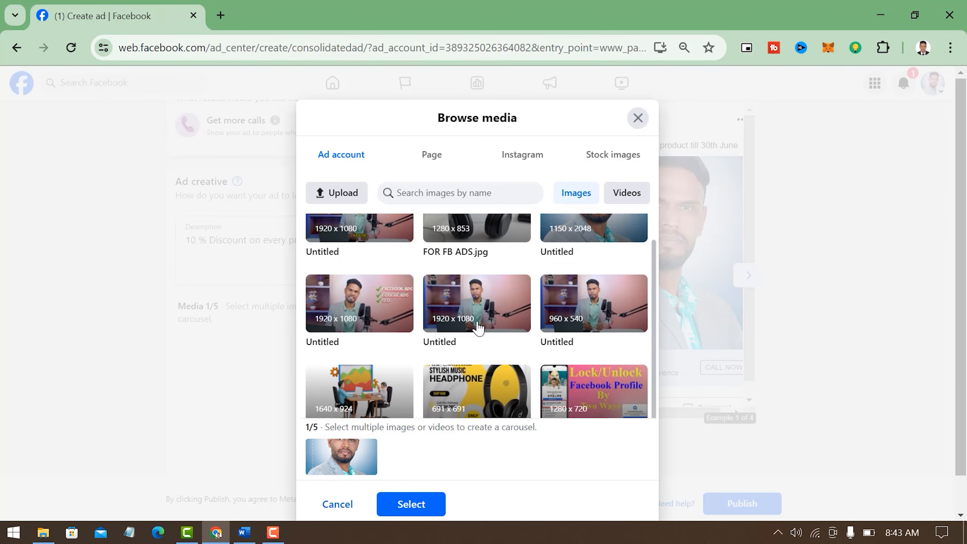
pyautogui.click(477, 292)
pyautogui.scroll(1, 381, 266)
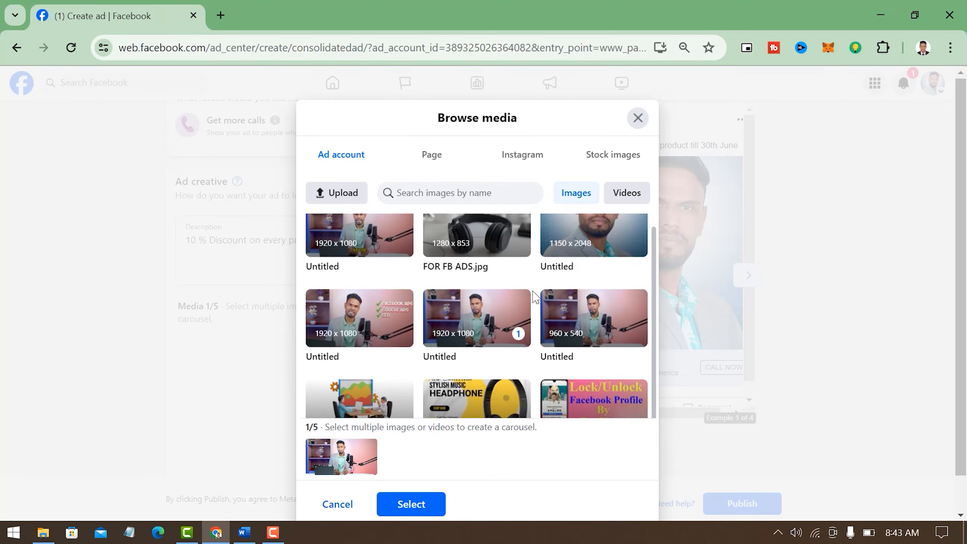
pyautogui.click(361, 199)
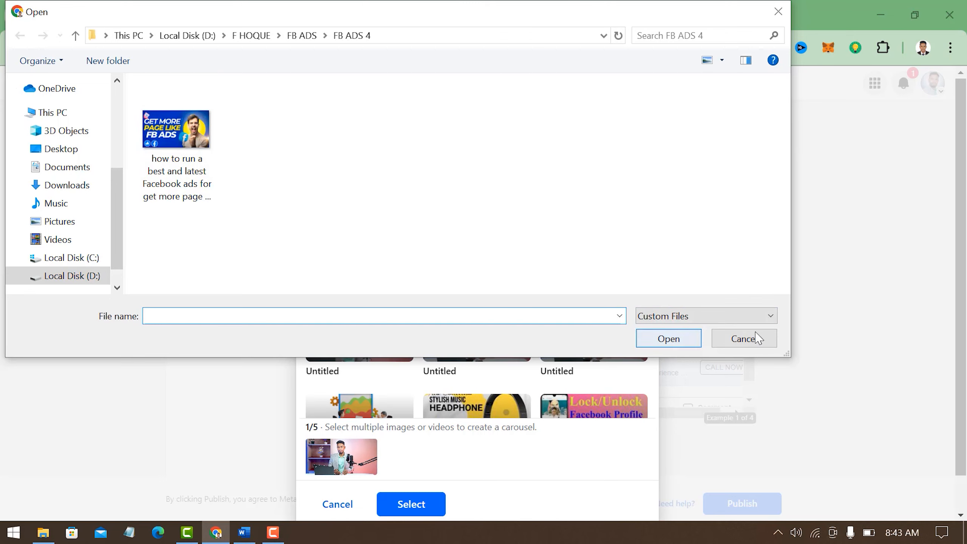
pyautogui.click(737, 339)
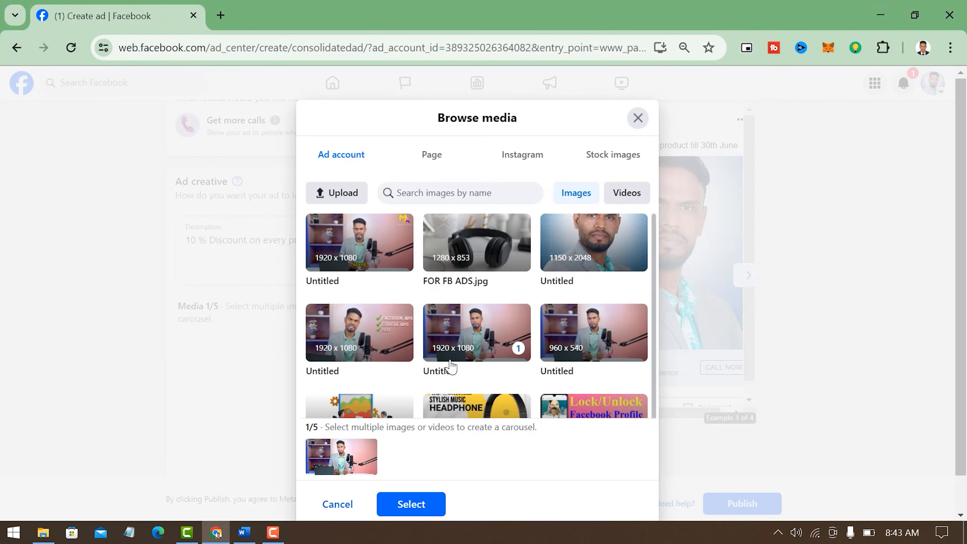
pyautogui.click(466, 246)
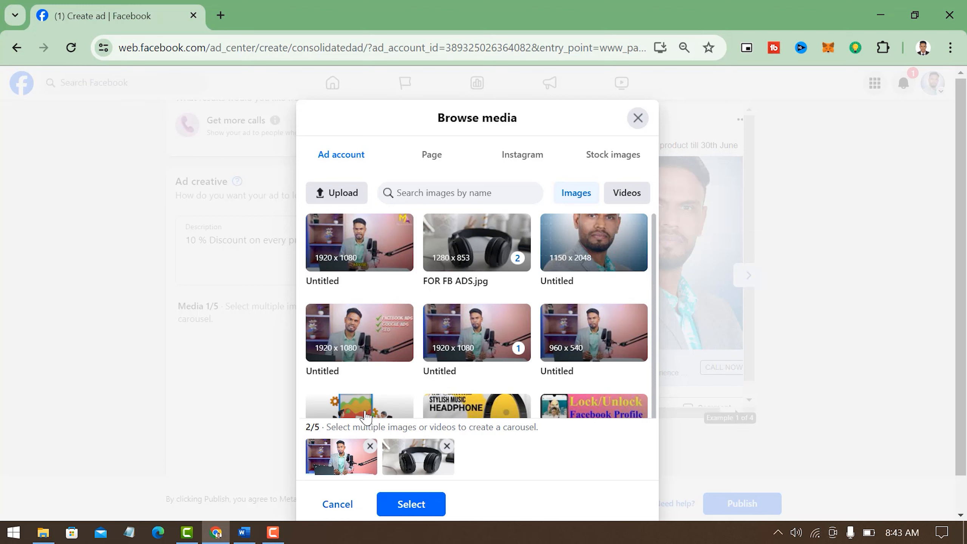
pyautogui.click(370, 446)
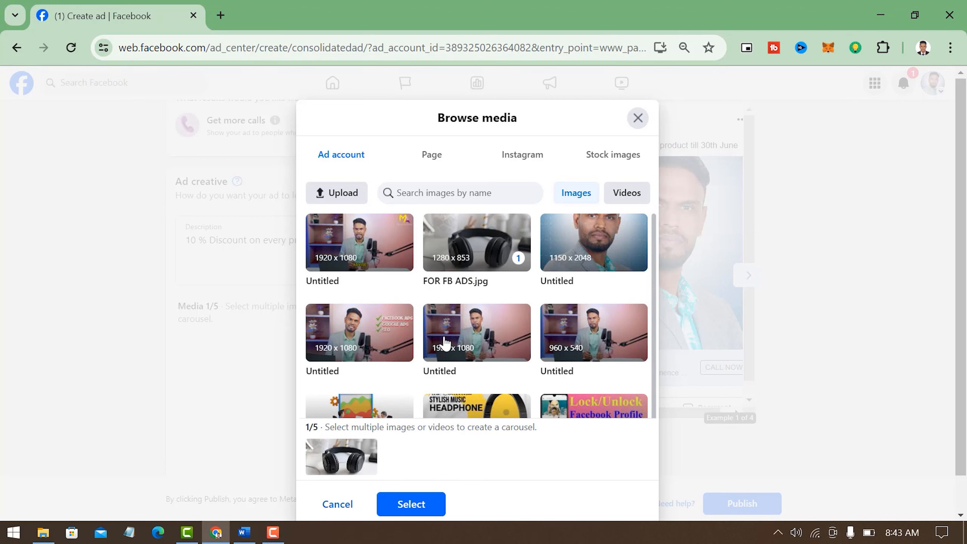
# Make the yellow headphone image file.jpg the only selected media and apply it to the ad.
pyautogui.scroll(-2, 443, 341)
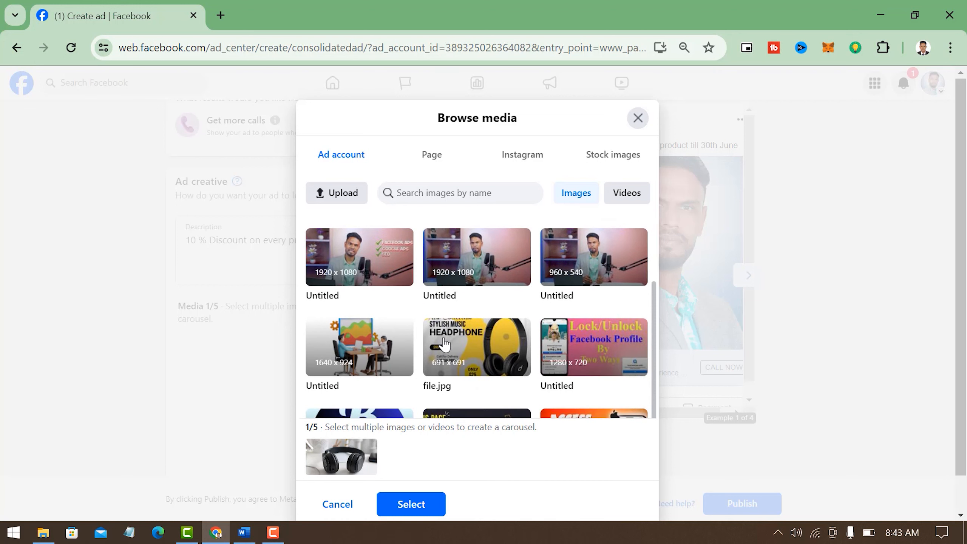
pyautogui.scroll(-2, 444, 343)
pyautogui.click(474, 278)
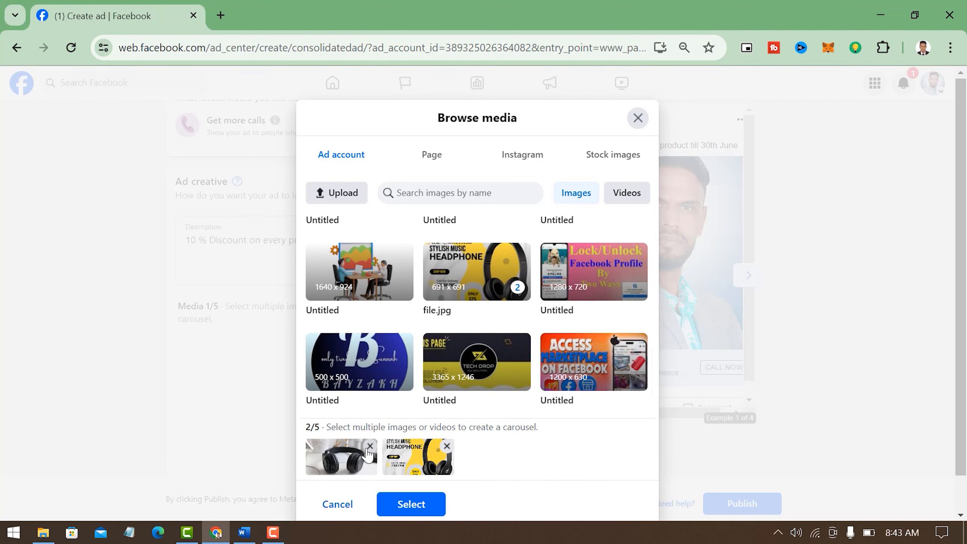
pyautogui.click(369, 446)
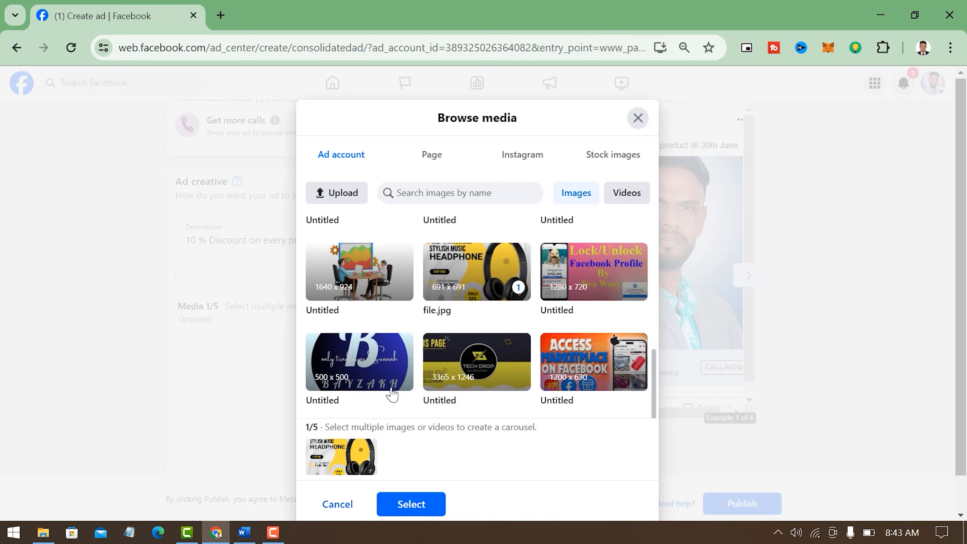
pyautogui.click(410, 503)
# Replace the ad headline with "Free Delivery if order 2!", copied from the FB ADS document in Word.
pyautogui.moveTo(265, 284); pyautogui.dragTo(151, 287)
pyautogui.press('BackSpace')
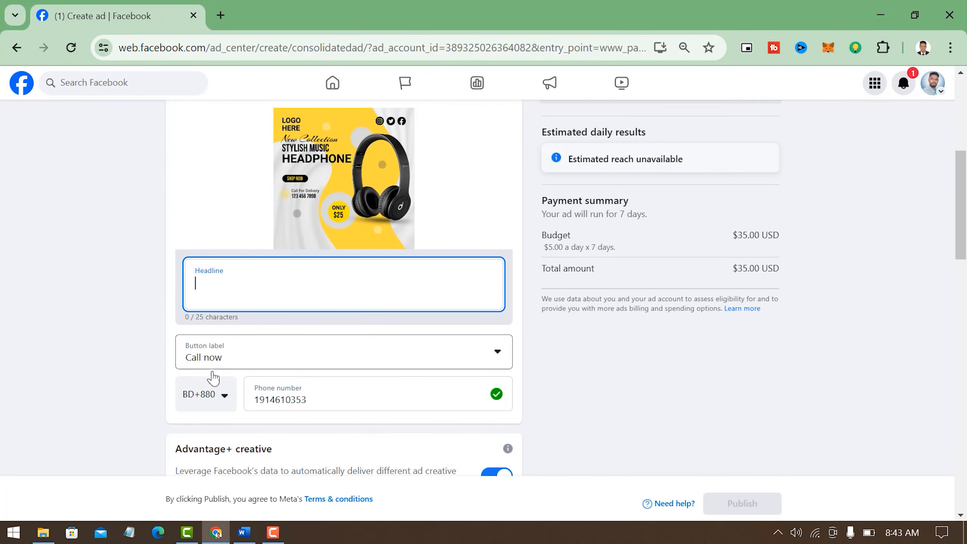
pyautogui.click(244, 532)
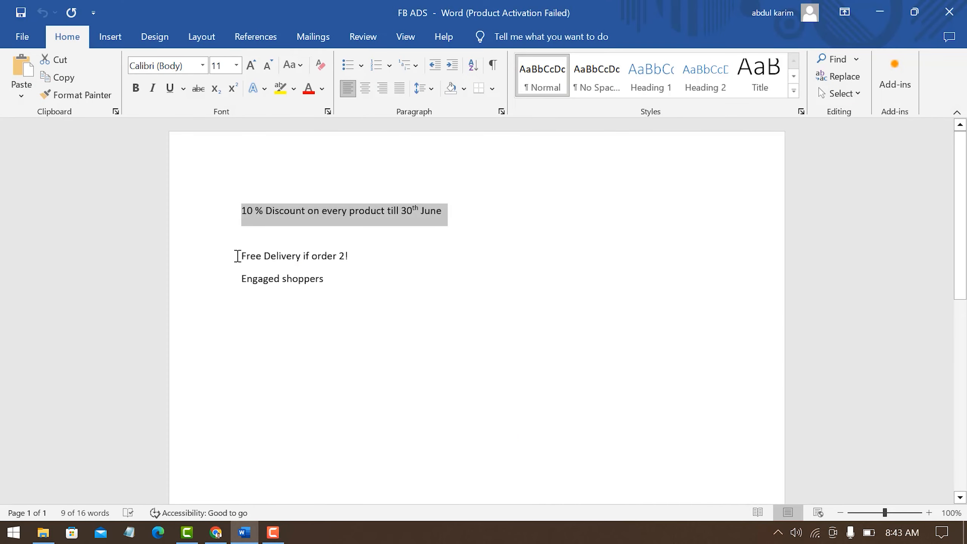
pyautogui.moveTo(238, 256); pyautogui.dragTo(445, 257)
pyautogui.rightClick(330, 257)
pyautogui.click(343, 307)
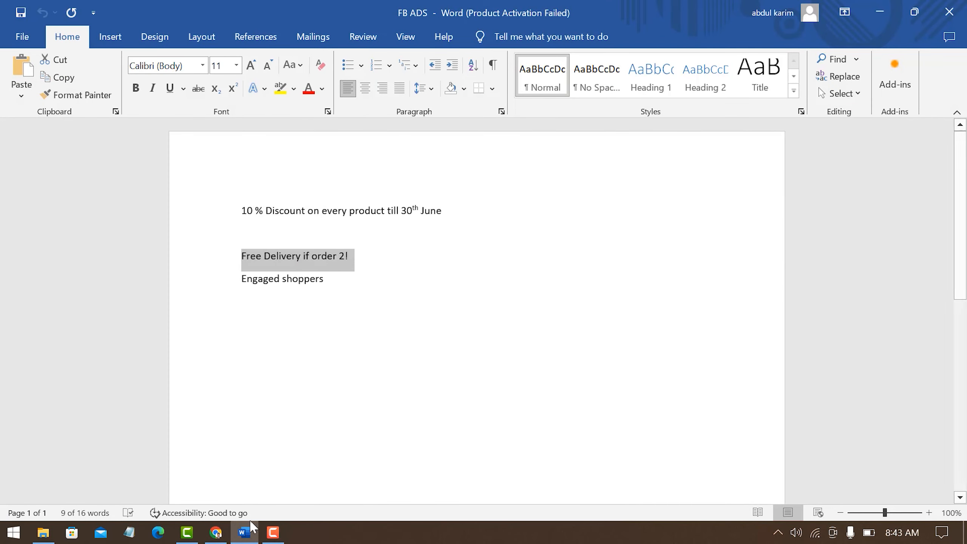
pyautogui.click(215, 532)
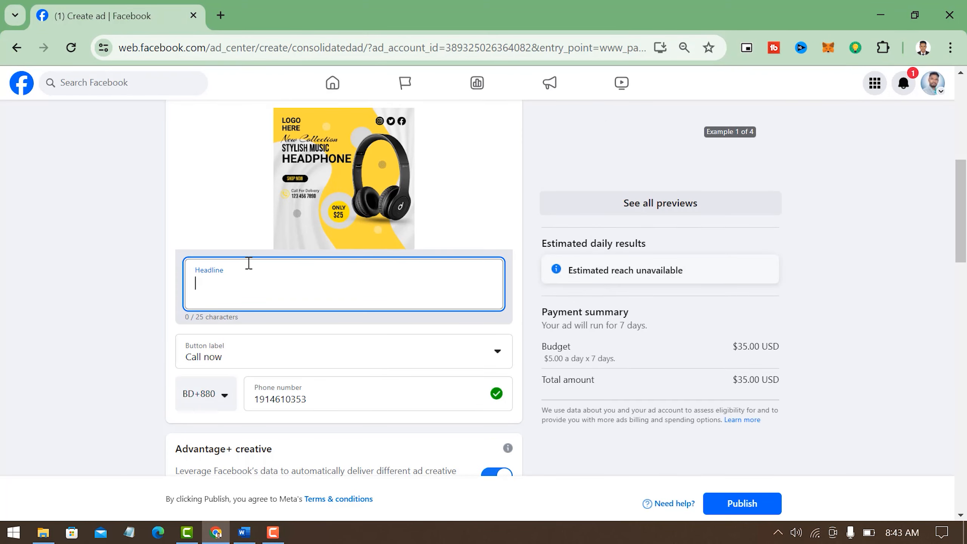
pyautogui.hotkey('ctrl', 'v')
# Set the ad's button label to Call now.
pyautogui.scroll(-2, 253, 261)
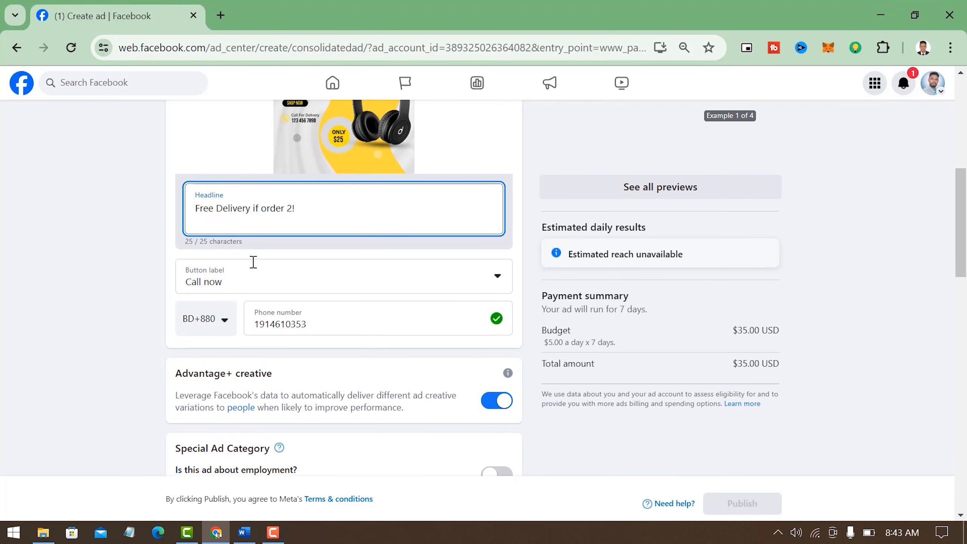
pyautogui.click(319, 283)
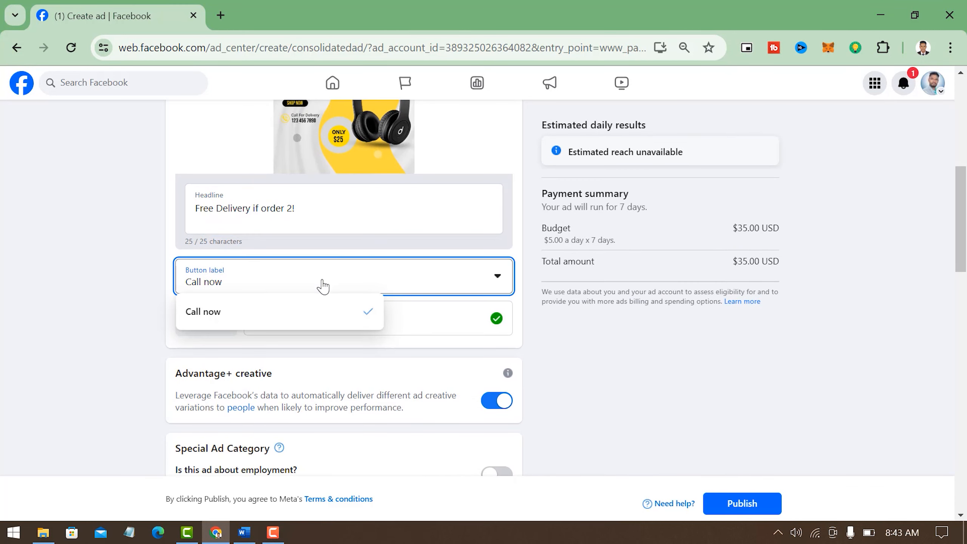
pyautogui.click(214, 317)
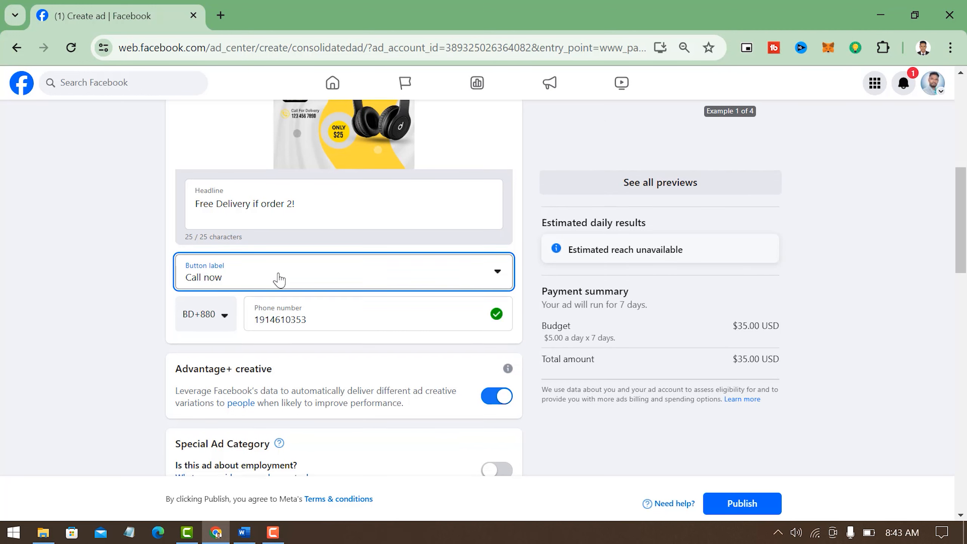
# Try the employment Special Ad Category and its category options, then turn it off and re-enable Advantage+ creative.
pyautogui.scroll(-2, 279, 280)
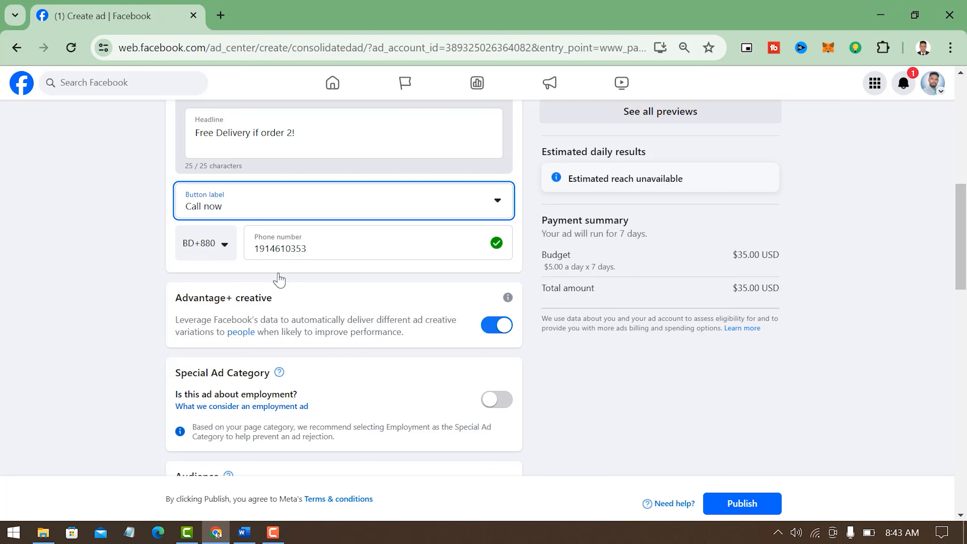
pyautogui.scroll(-4, 305, 229)
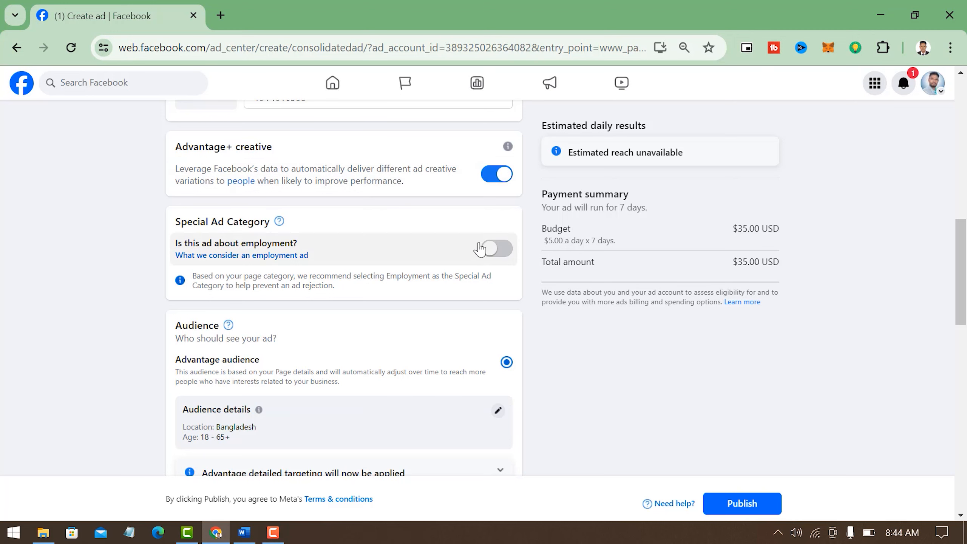
pyautogui.click(495, 248)
pyautogui.click(476, 218)
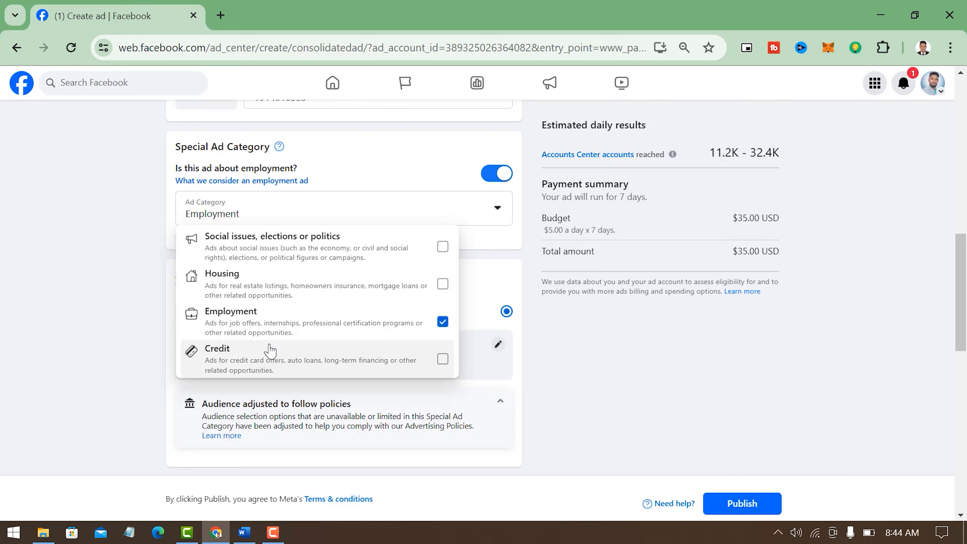
pyautogui.click(498, 173)
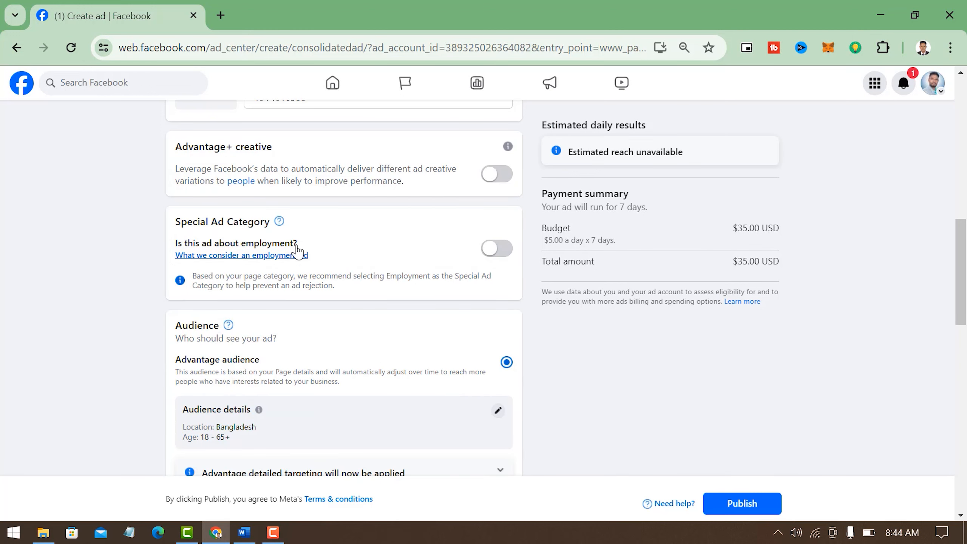
pyautogui.click(495, 179)
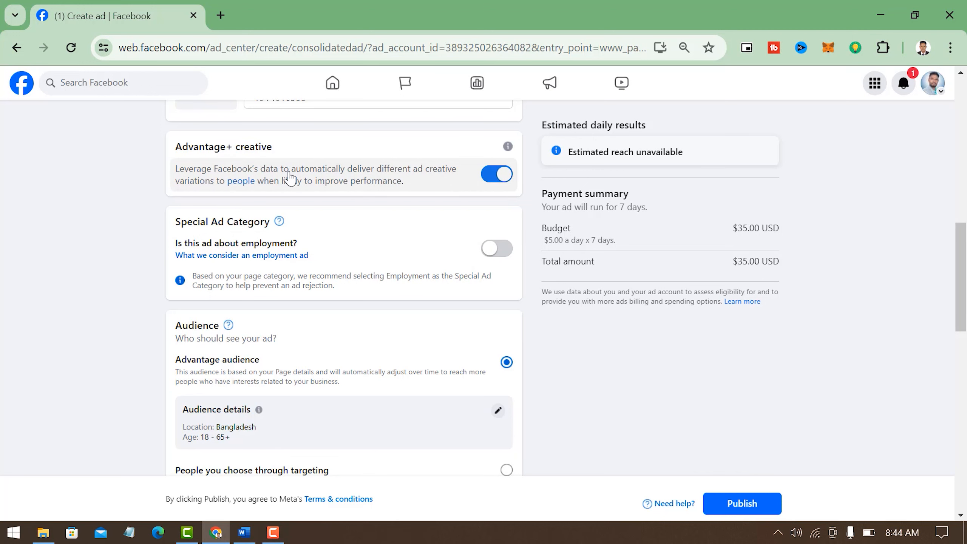
pyautogui.scroll(-3, 429, 216)
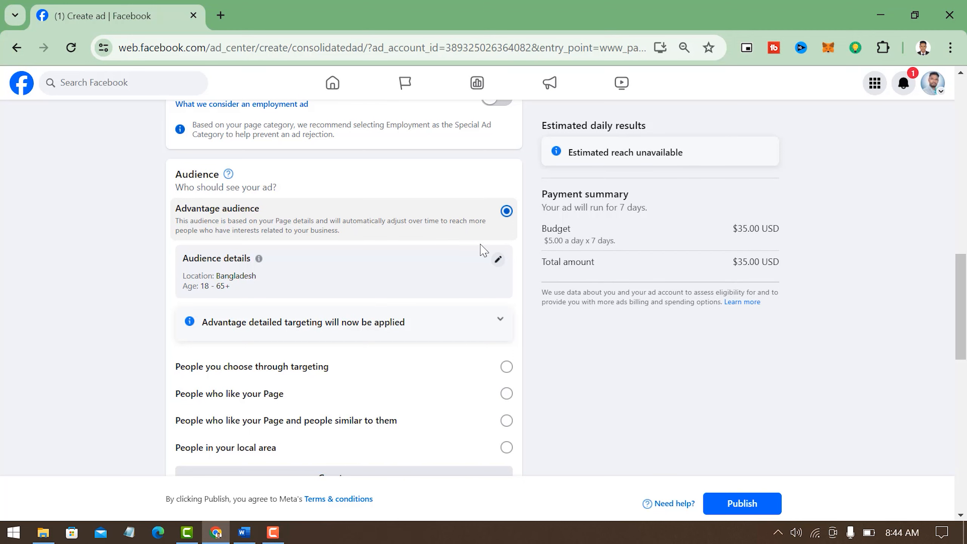
# Edit the Advantage audience: lower the maximum age to 35, try the Men and Women genders, and set gender back to All.
pyautogui.click(496, 259)
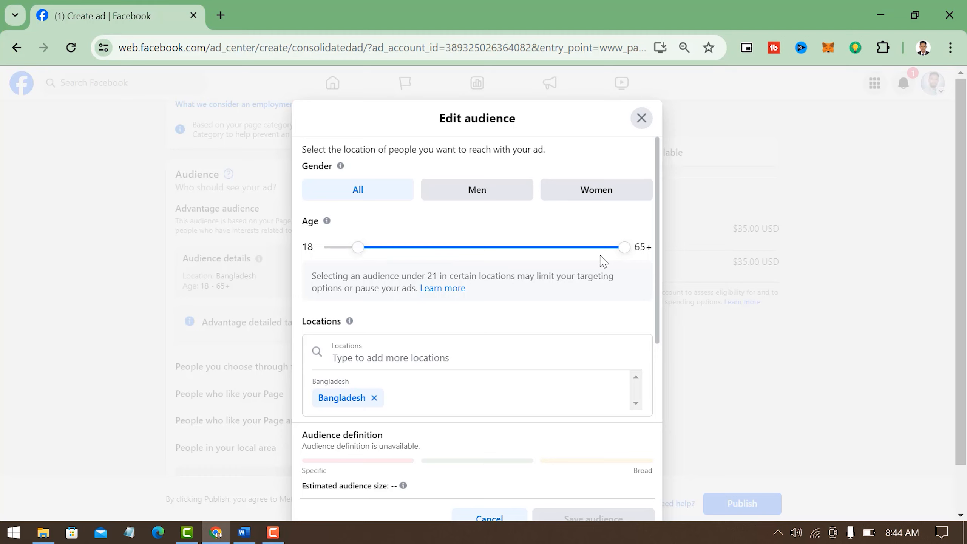
pyautogui.moveTo(627, 252); pyautogui.dragTo(453, 246)
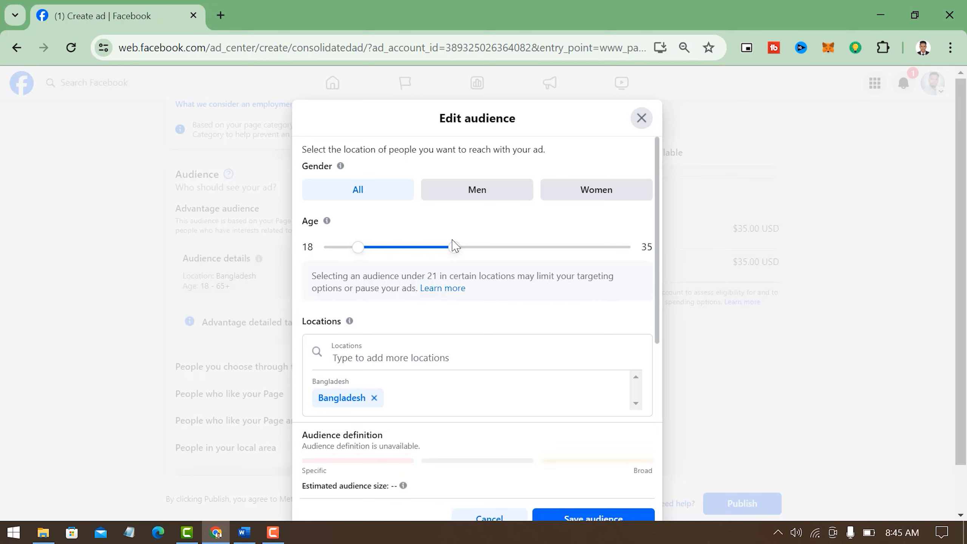
pyautogui.click(475, 191)
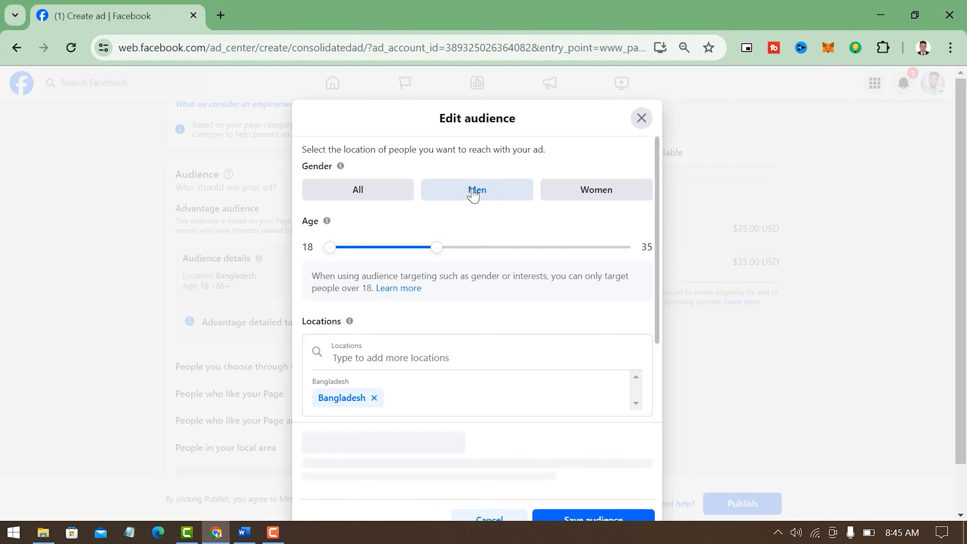
pyautogui.click(588, 192)
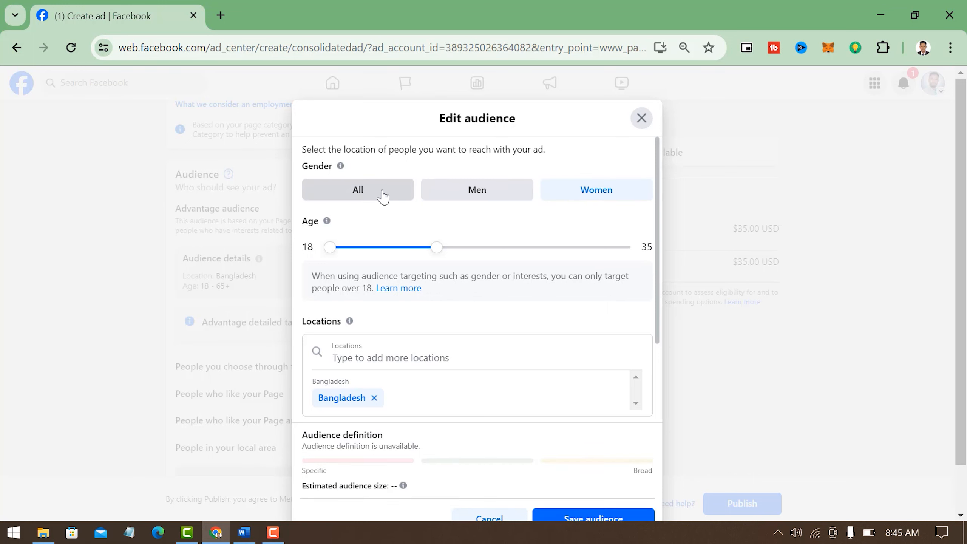
pyautogui.click(383, 195)
# Add the country India to the audience locations alongside Bangladesh.
pyautogui.scroll(-3, 407, 229)
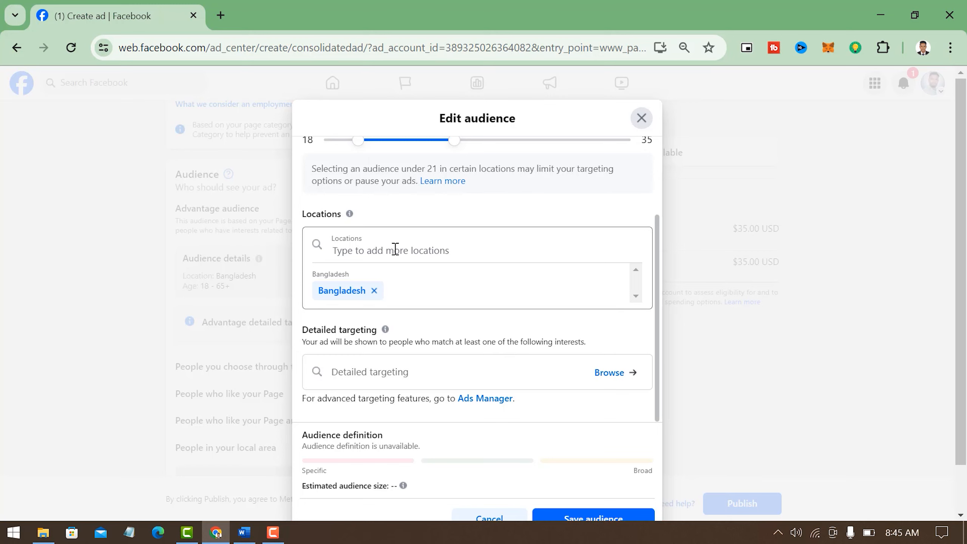
pyautogui.click(395, 249)
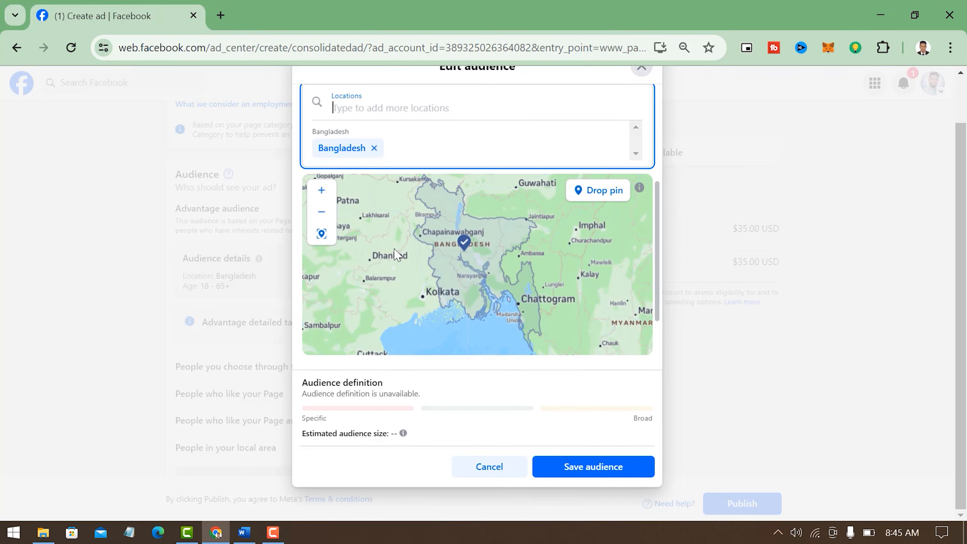
pyautogui.write('INDIA')
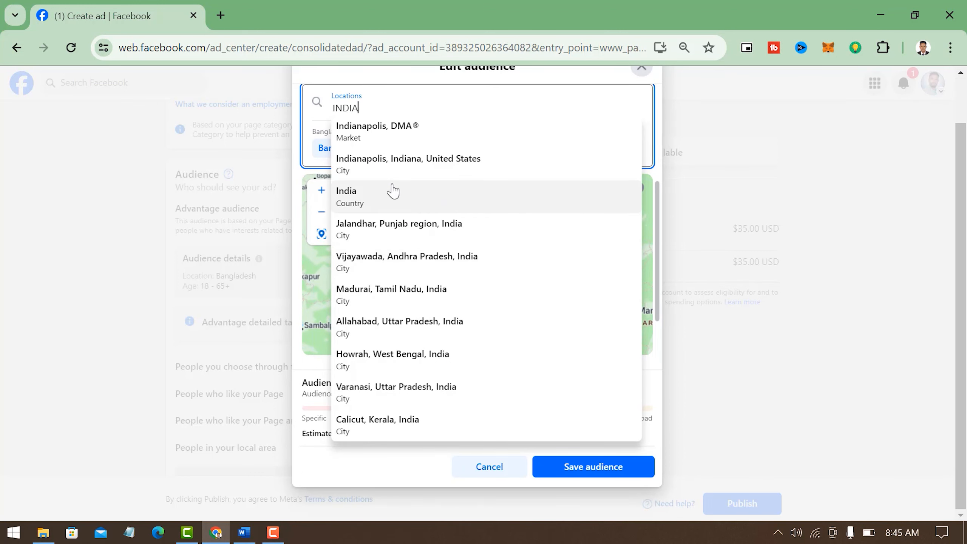
pyautogui.click(374, 198)
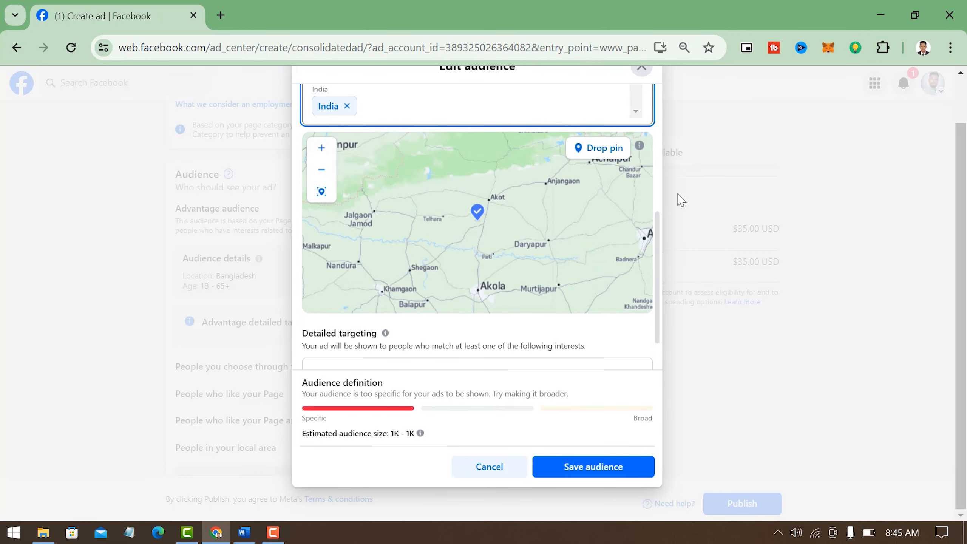
# Add the country United States to the audience locations.
pyautogui.scroll(6, 393, 253)
pyautogui.scroll(-3, 396, 244)
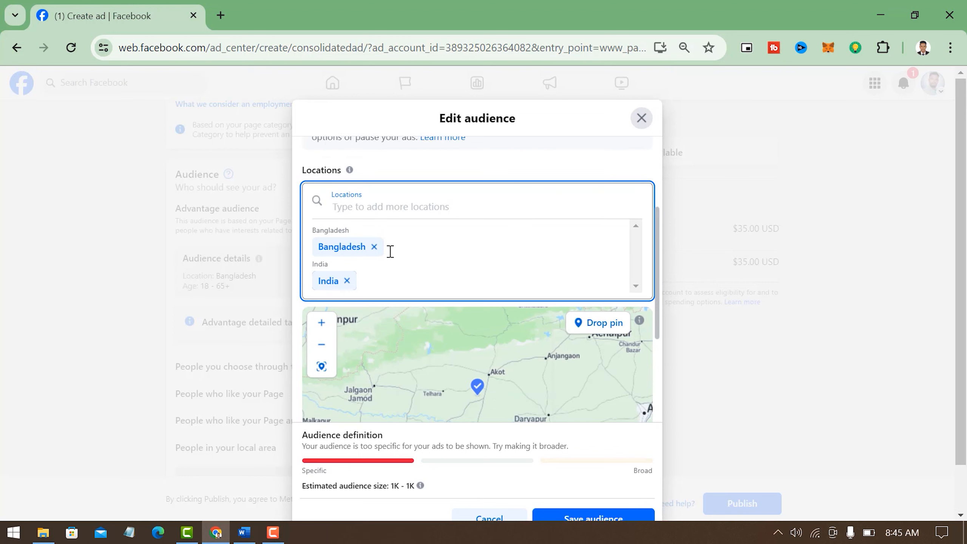
pyautogui.click(372, 205)
pyautogui.write('uNITED')
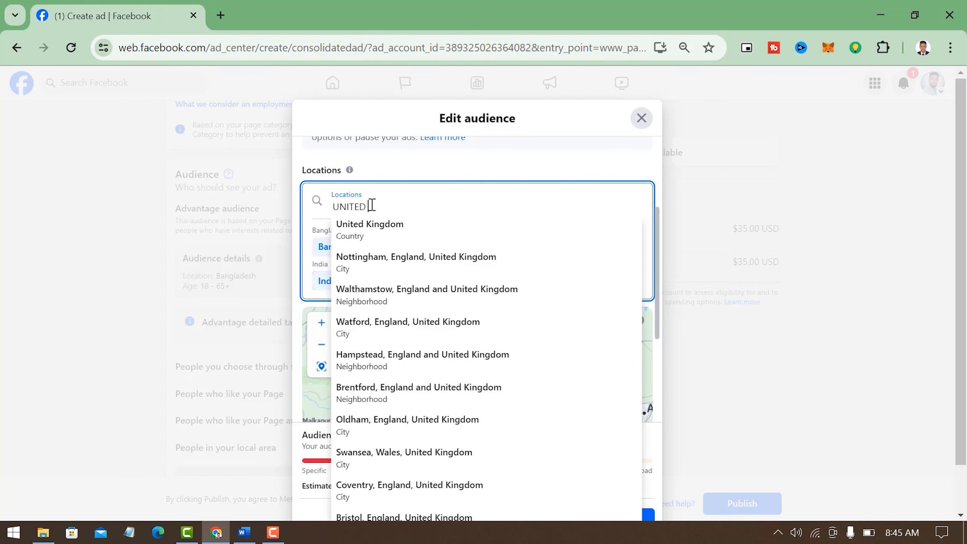
pyautogui.write(' STATE')
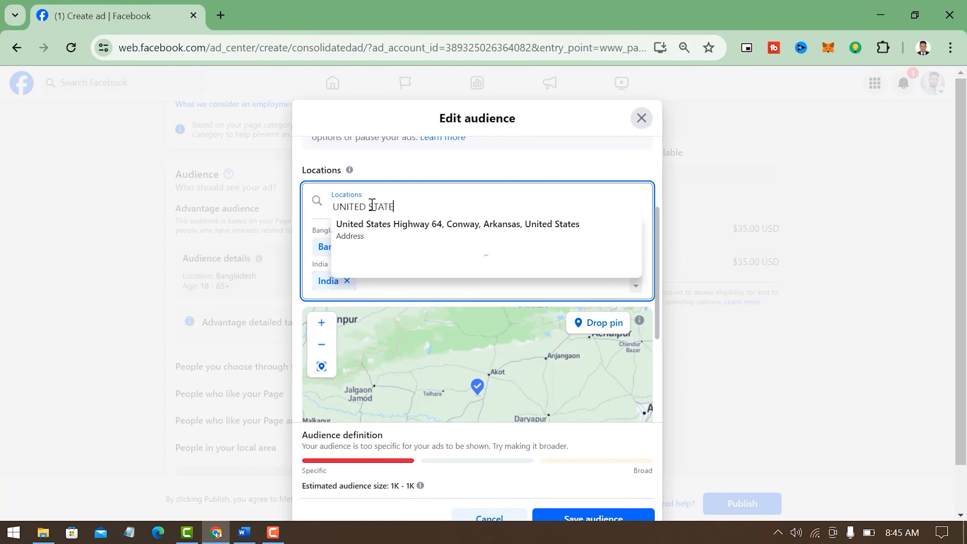
pyautogui.write('S')
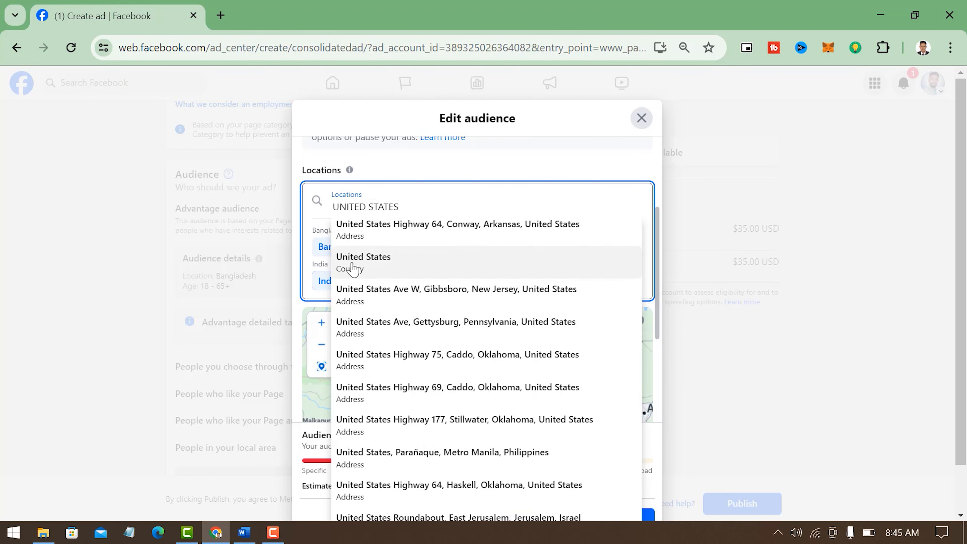
pyautogui.click(352, 269)
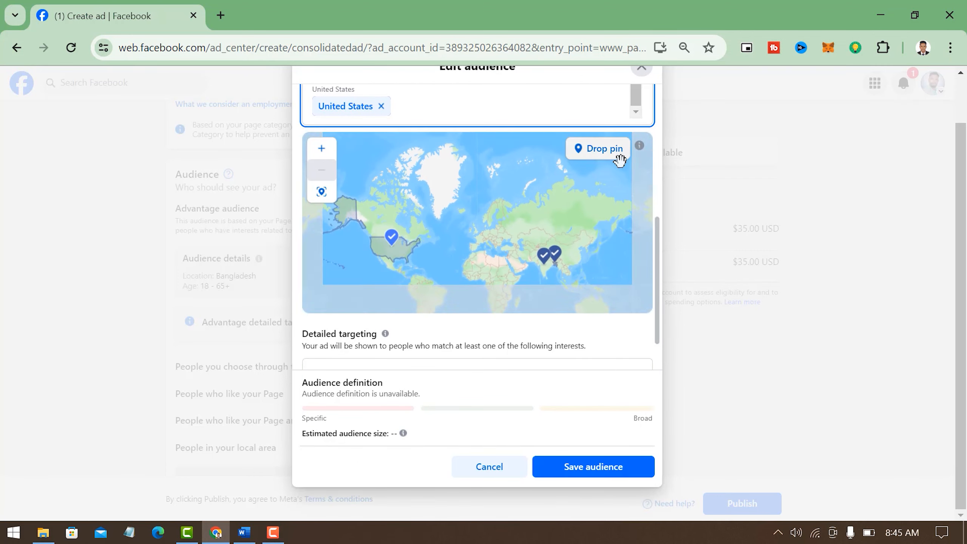
# Narrow the United States location to the city of New York, New York.
pyautogui.scroll(-2, 661, 280)
pyautogui.scroll(6, 661, 280)
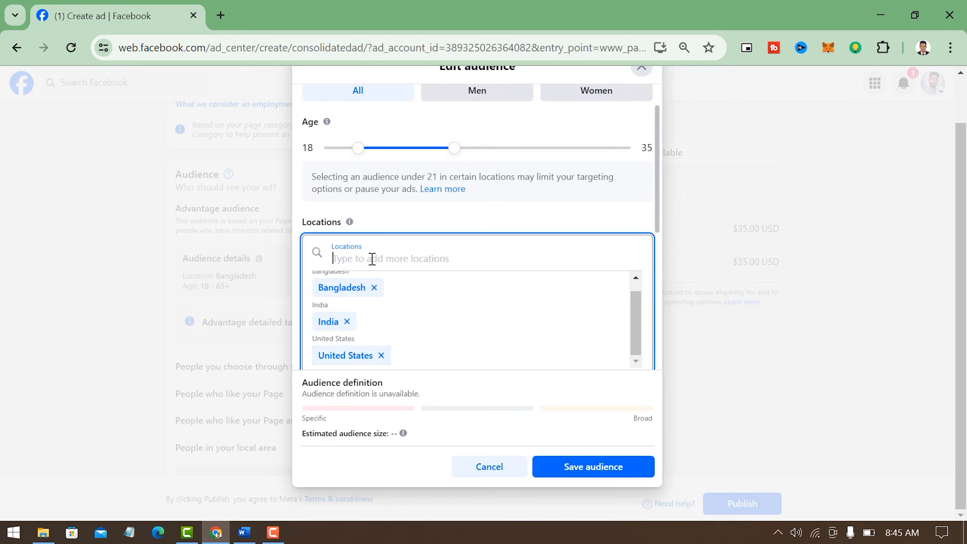
pyautogui.write('NEW')
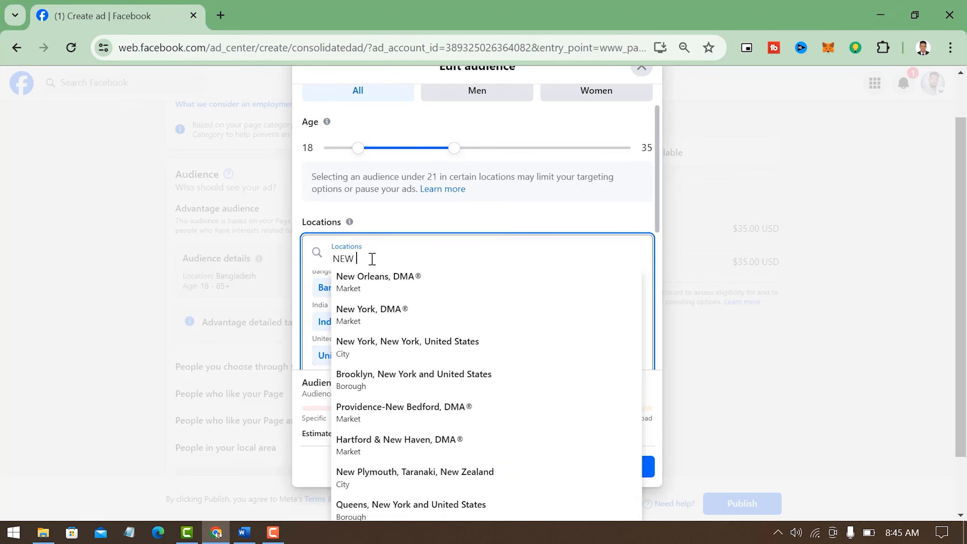
pyautogui.write(' YORK')
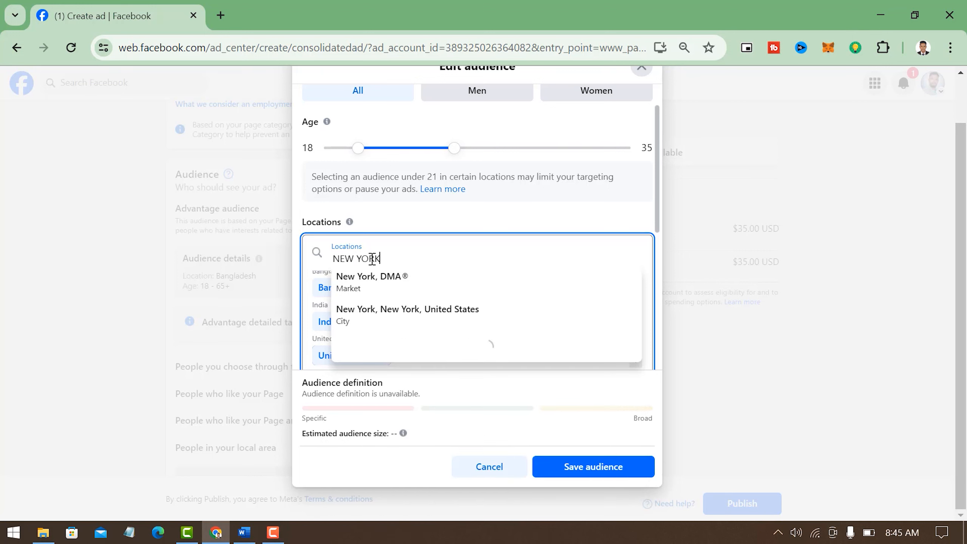
pyautogui.click(378, 316)
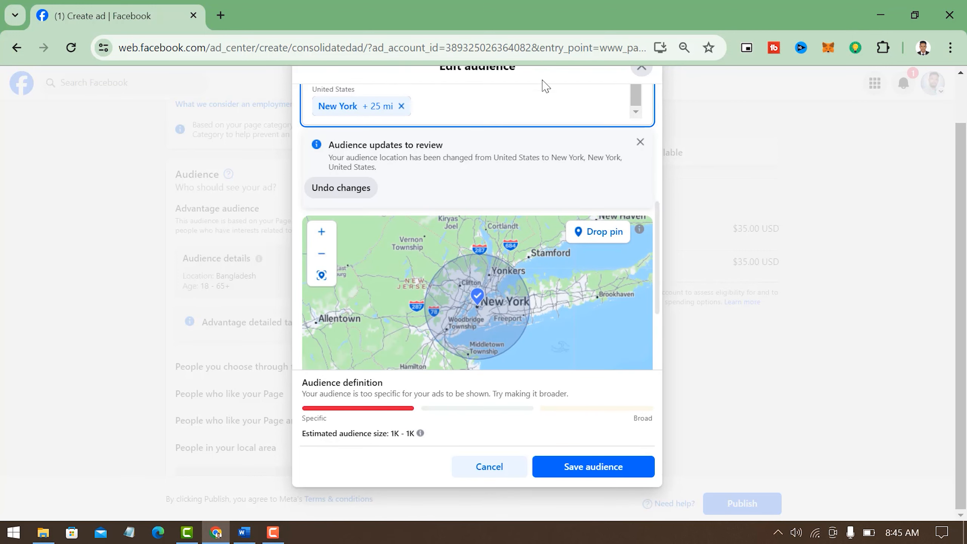
# Widen the radius around New York to 50 mi.
pyautogui.scroll(4, 462, 205)
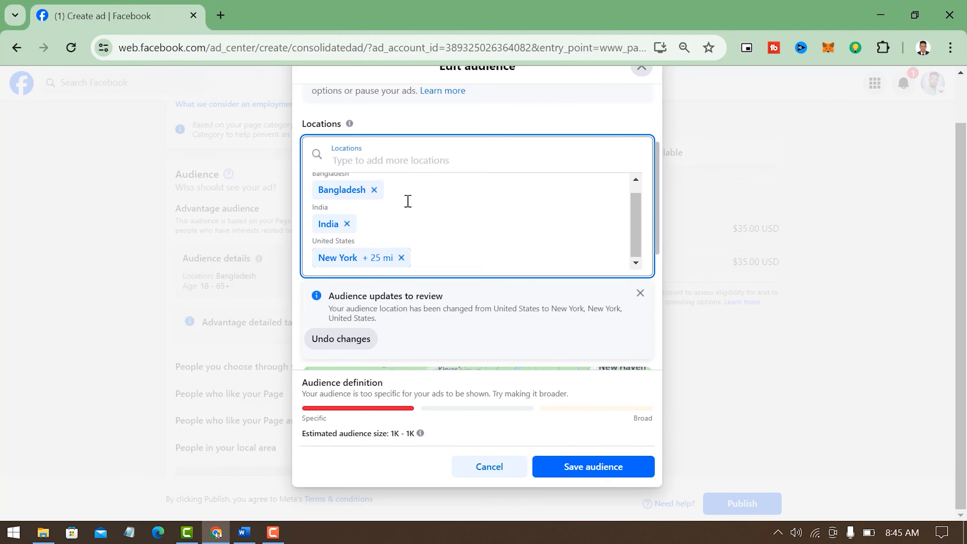
pyautogui.moveTo(655, 173); pyautogui.dragTo(656, 331)
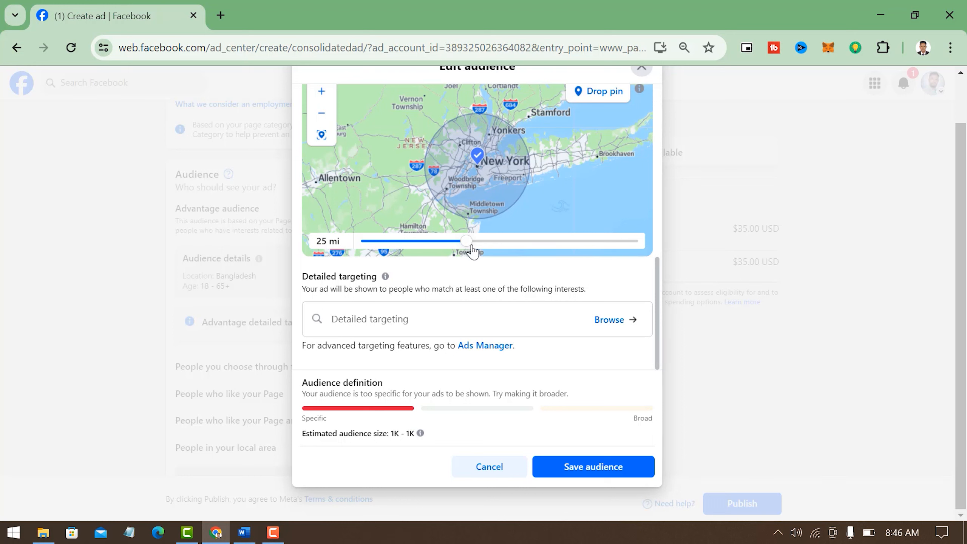
pyautogui.moveTo(466, 242); pyautogui.dragTo(650, 237)
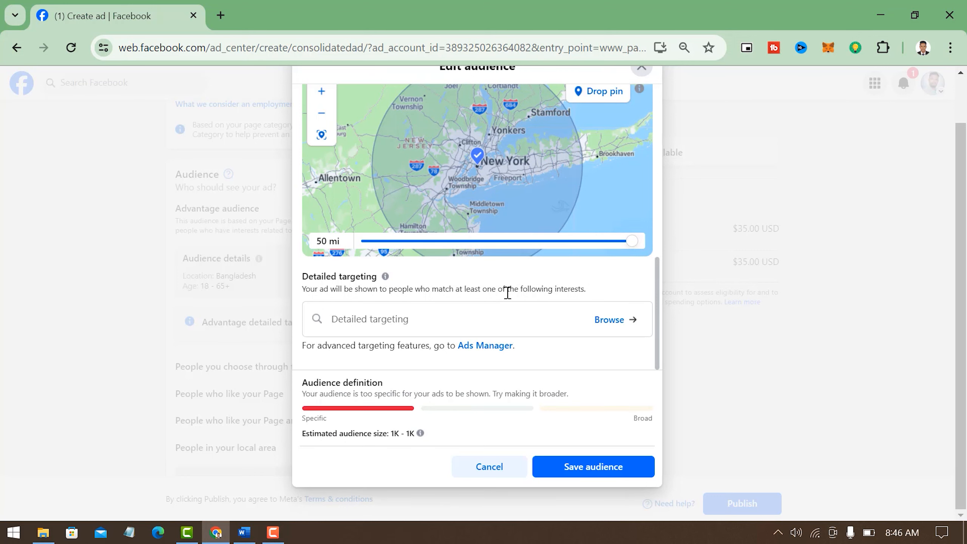
# Browse the detailed targeting demographics and look through the education levels available under Education.
pyautogui.click(609, 322)
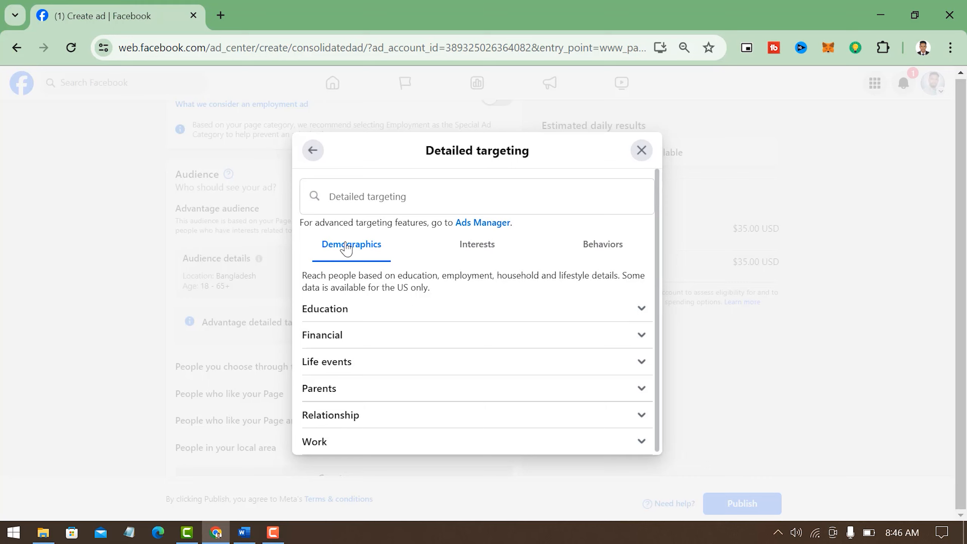
pyautogui.click(641, 309)
pyautogui.click(635, 324)
pyautogui.scroll(-3, 563, 311)
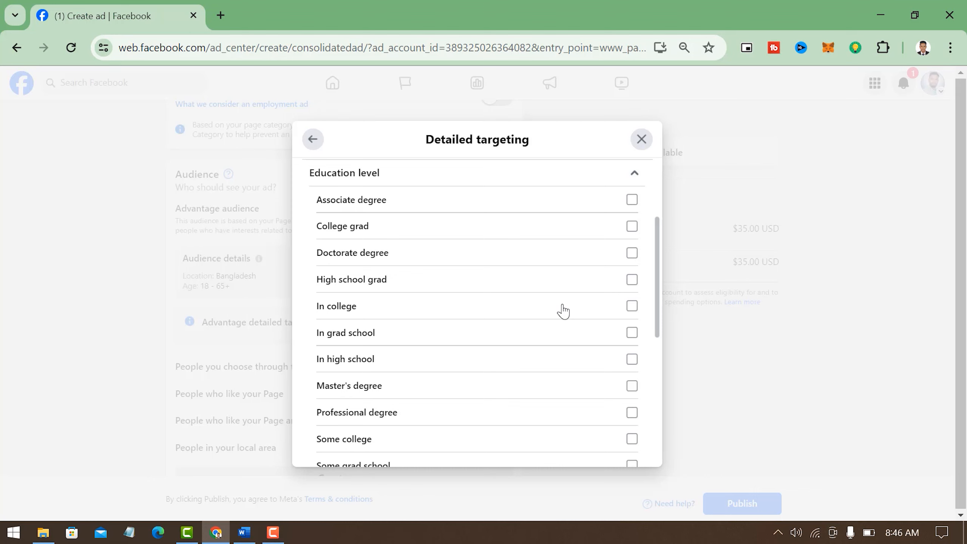
pyautogui.scroll(-5, 537, 276)
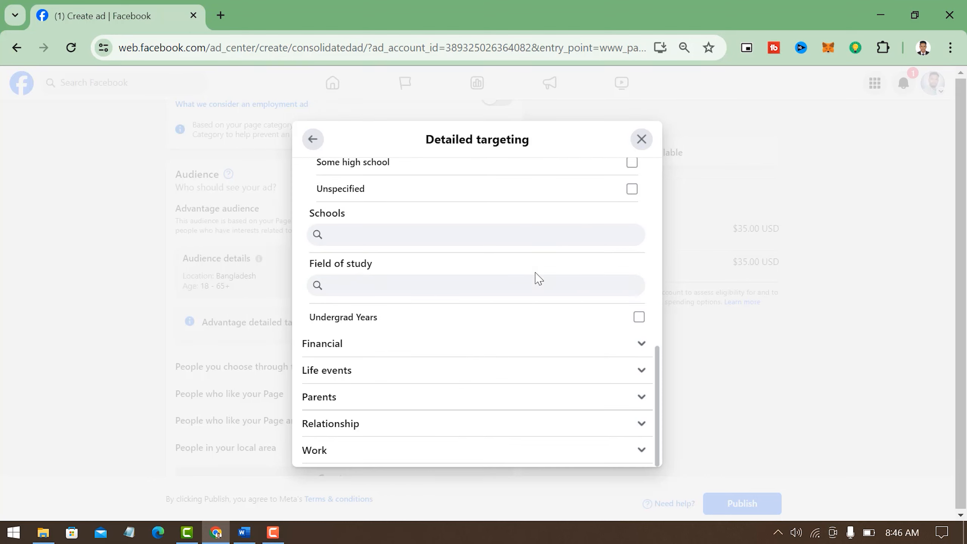
pyautogui.scroll(8, 536, 286)
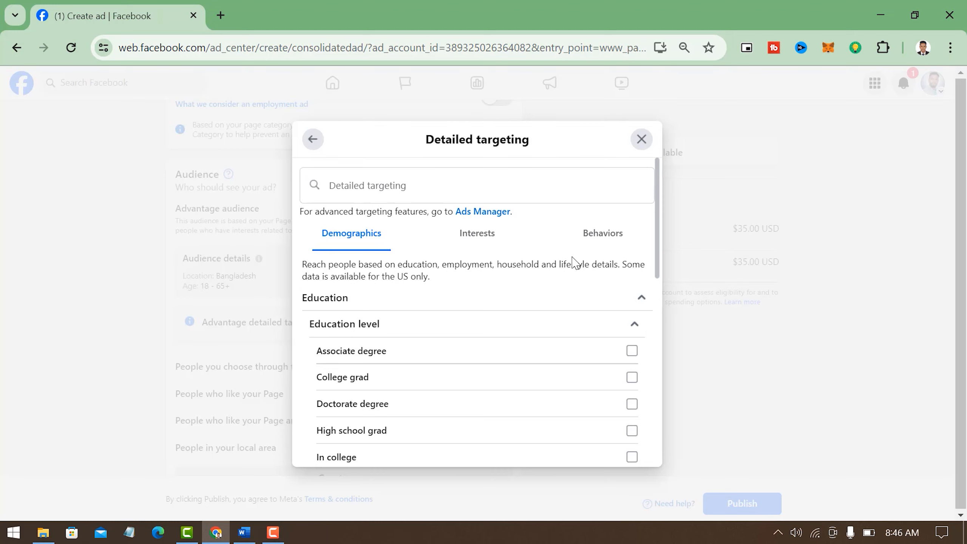
pyautogui.scroll(-6, 494, 282)
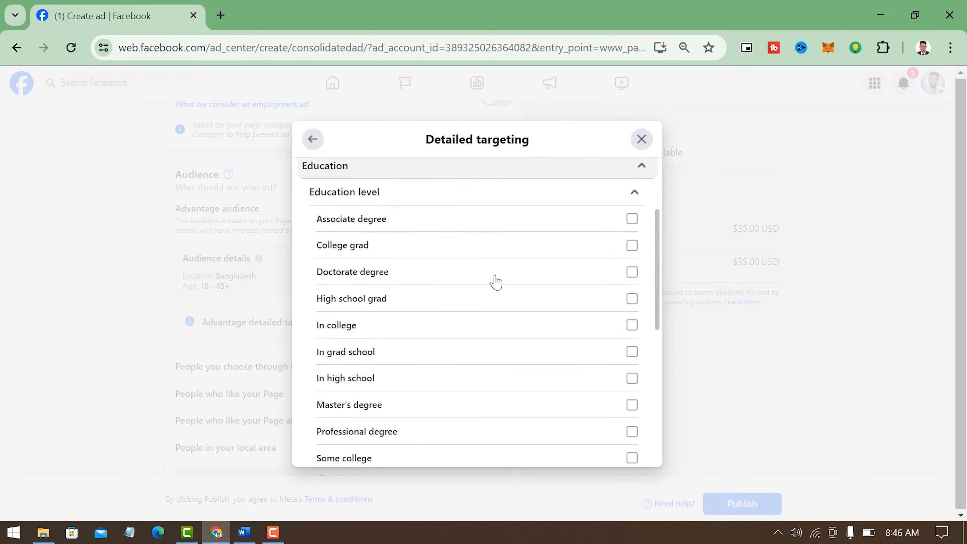
pyautogui.scroll(7, 507, 324)
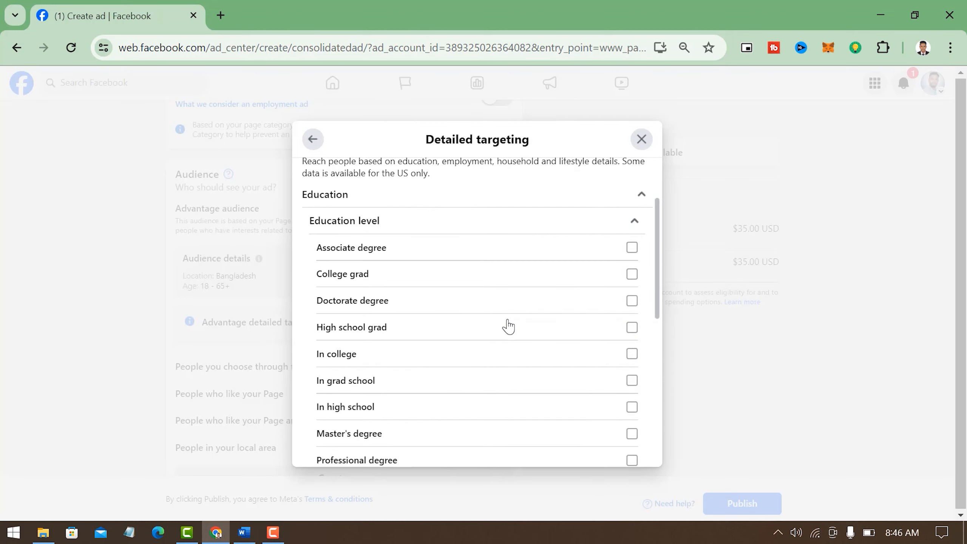
# Add the Associate degree and College grad education levels to the detailed targeting.
pyautogui.click(632, 351)
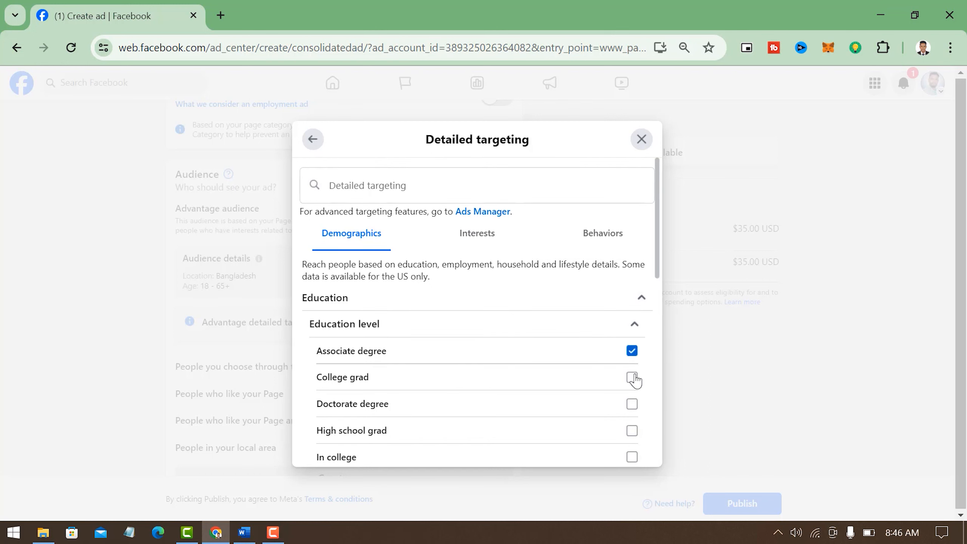
pyautogui.click(632, 377)
pyautogui.click(632, 398)
pyautogui.click(632, 399)
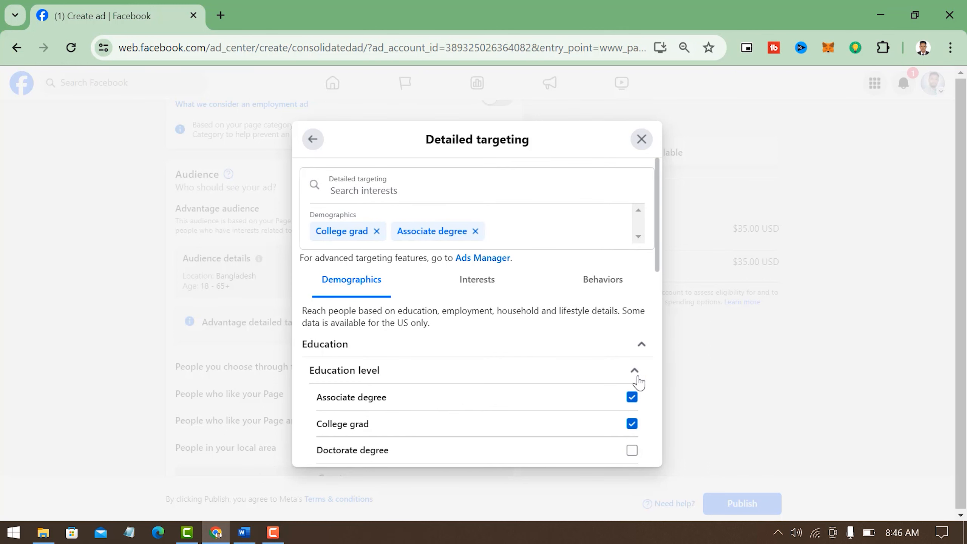
pyautogui.click(634, 371)
pyautogui.click(635, 371)
# Add all remaining education levels from Doctorate degree through Some high school to the detailed targeting, leaving out Unspecified.
pyautogui.scroll(-5, 637, 335)
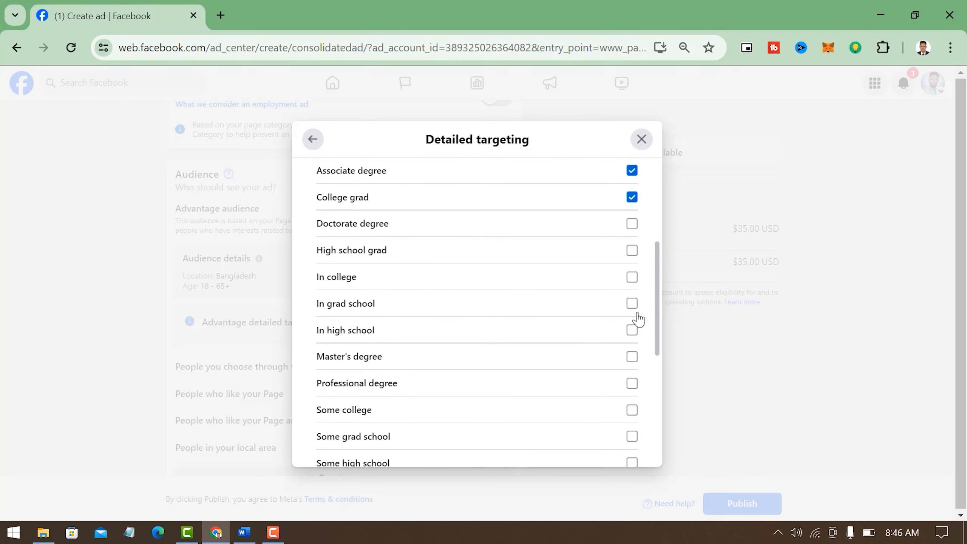
pyautogui.click(632, 224)
pyautogui.click(632, 250)
pyautogui.click(632, 277)
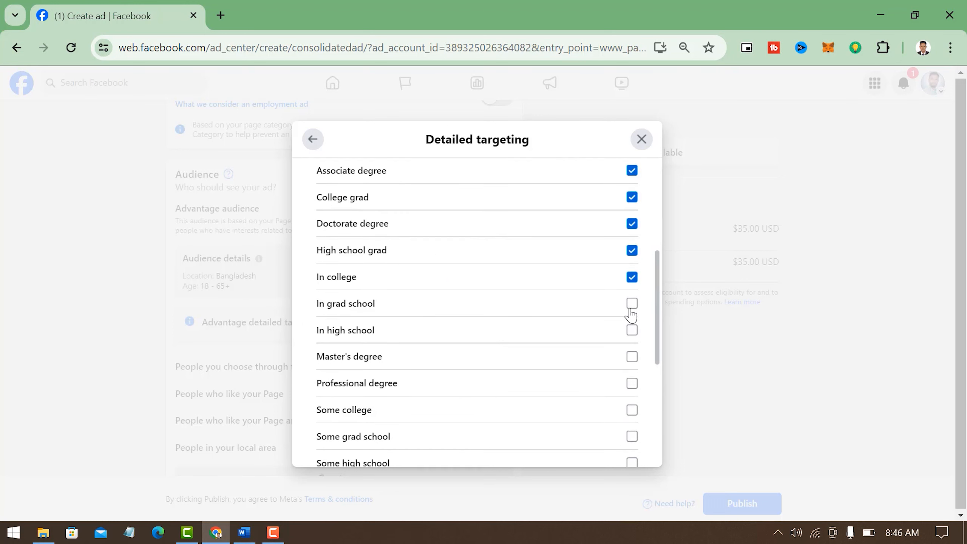
pyautogui.click(632, 303)
pyautogui.click(632, 330)
pyautogui.click(632, 383)
pyautogui.click(632, 410)
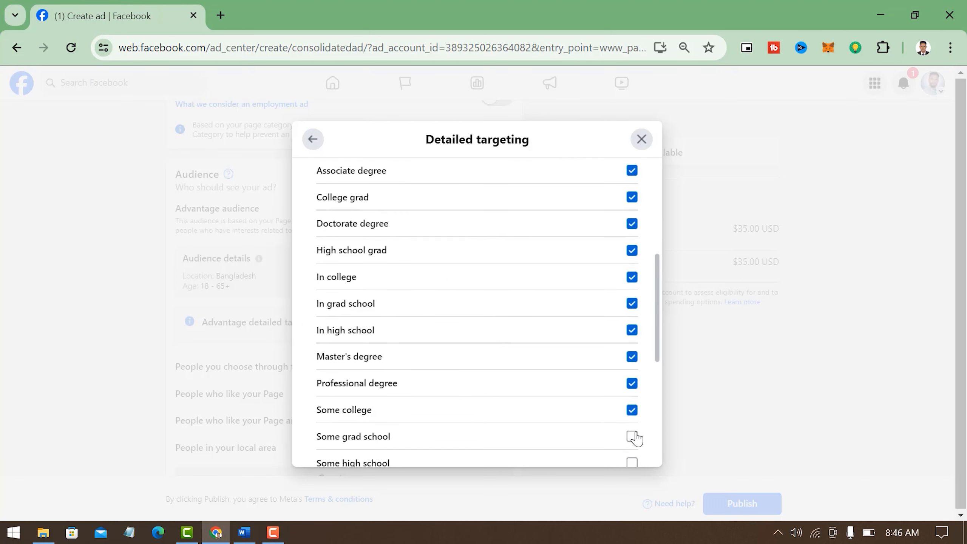
pyautogui.click(632, 436)
pyautogui.click(632, 462)
pyautogui.scroll(8, 609, 362)
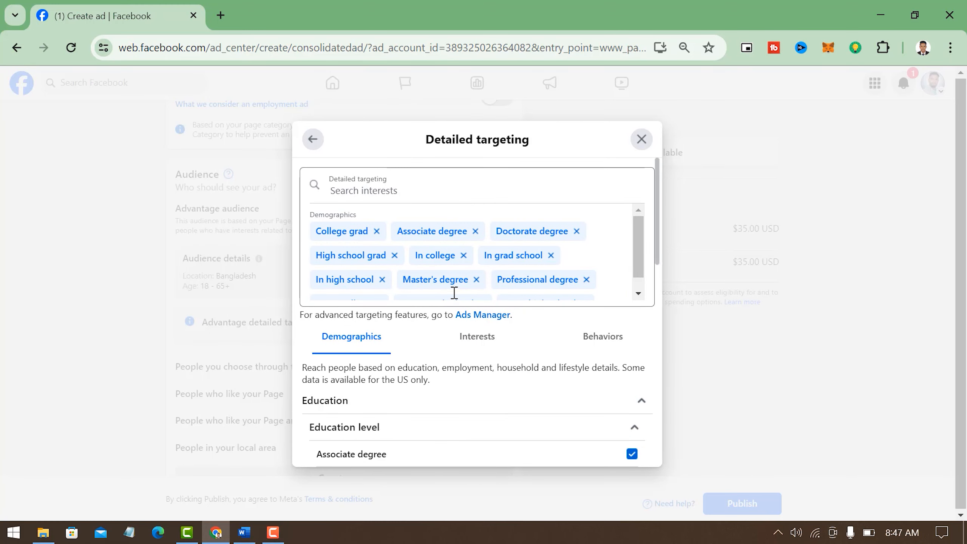
# Look through the interest categories offered for detailed targeting.
pyautogui.click(474, 338)
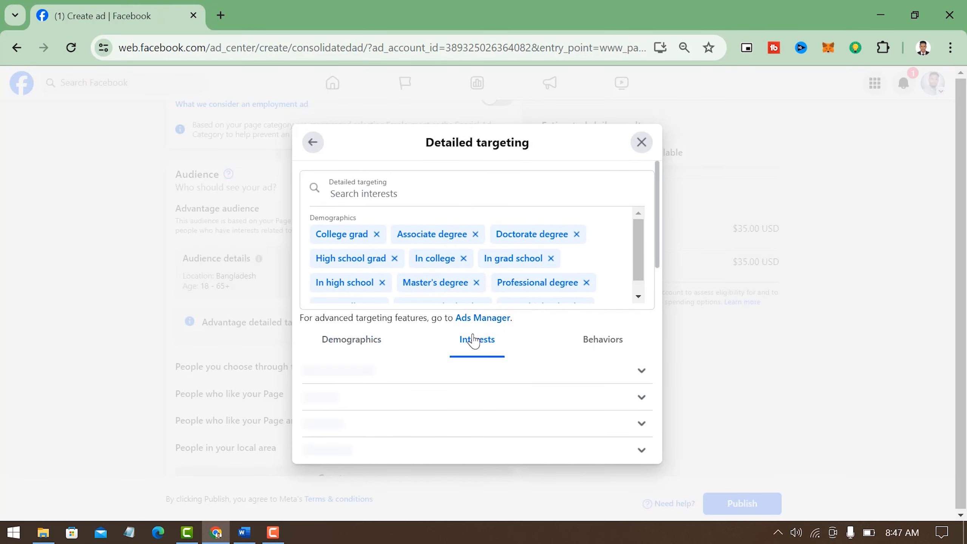
pyautogui.scroll(-5, 539, 244)
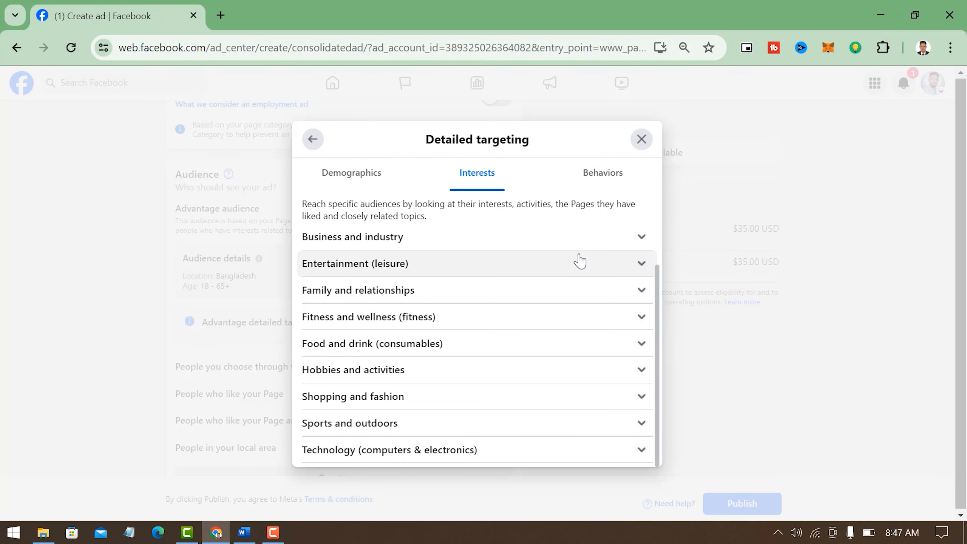
pyautogui.scroll(2, 578, 207)
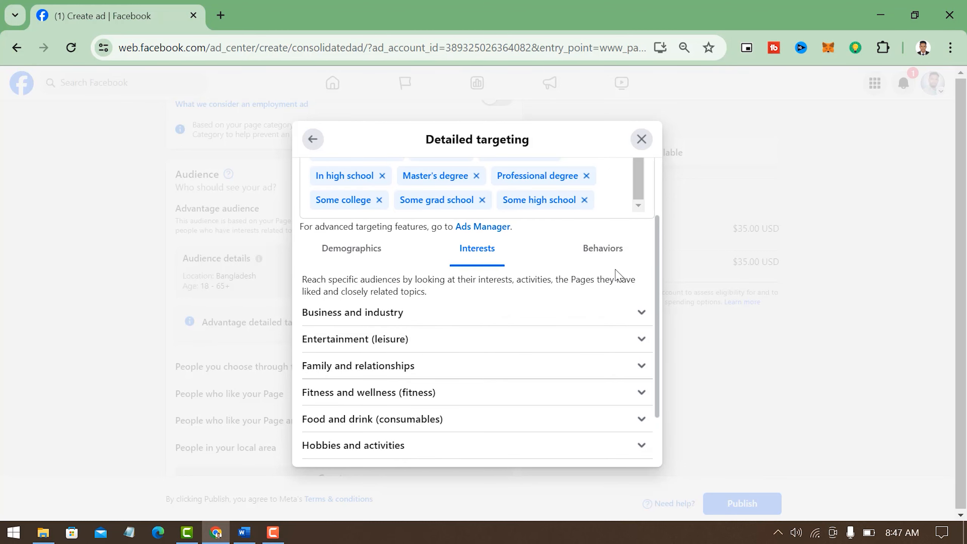
# Look through the behavior categories offered for detailed targeting.
pyautogui.click(603, 250)
pyautogui.scroll(2, 533, 266)
pyautogui.scroll(-5, 502, 281)
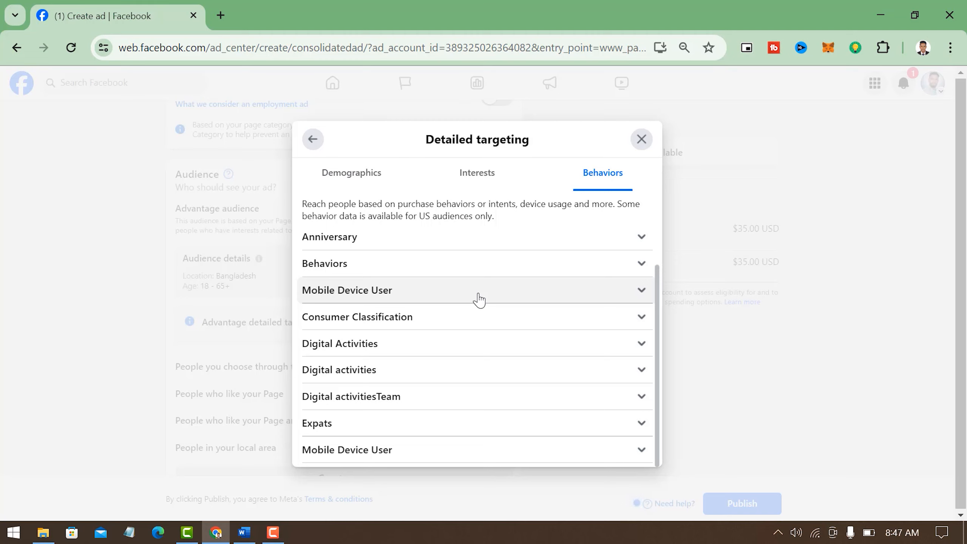
pyautogui.scroll(4, 559, 259)
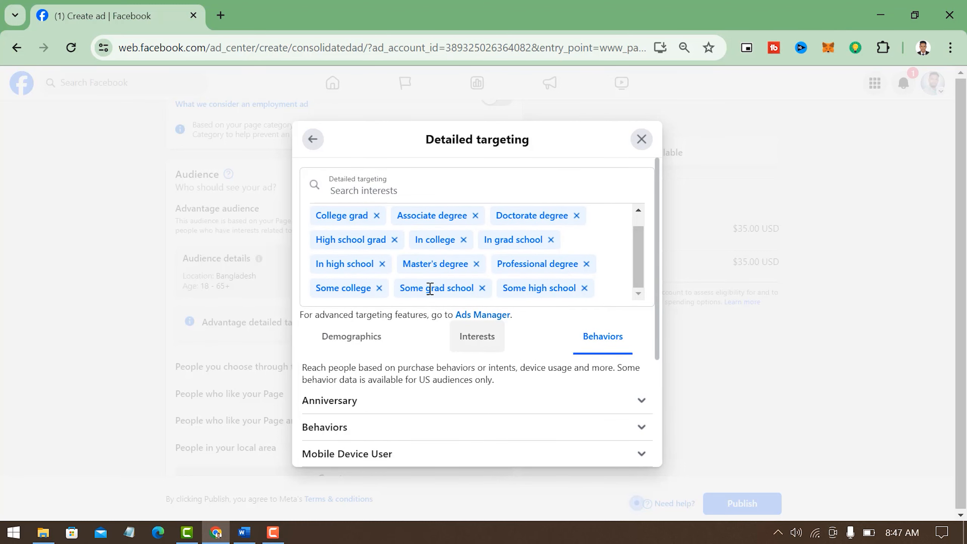
# Return to the audience settings, review the selected education levels, and save the edited audience.
pyautogui.click(311, 139)
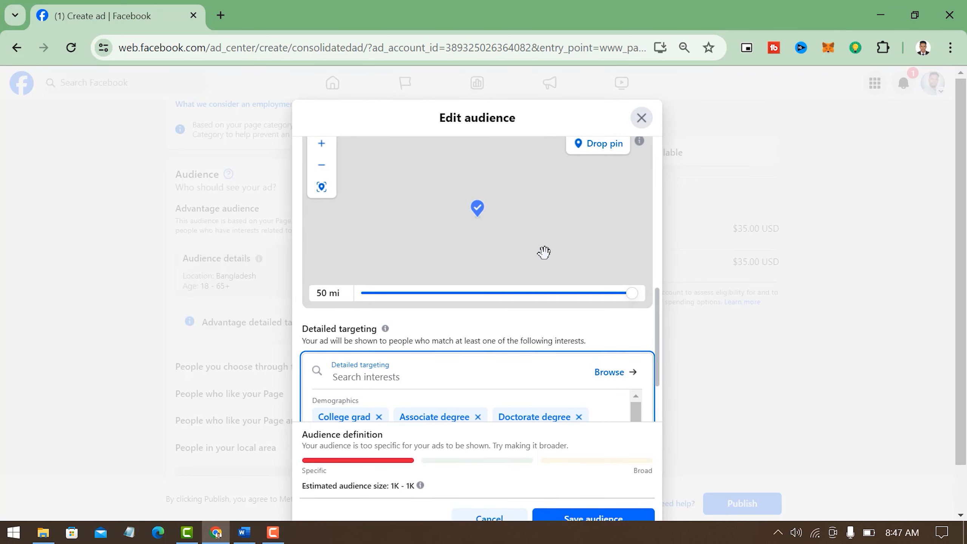
pyautogui.scroll(-3, 576, 336)
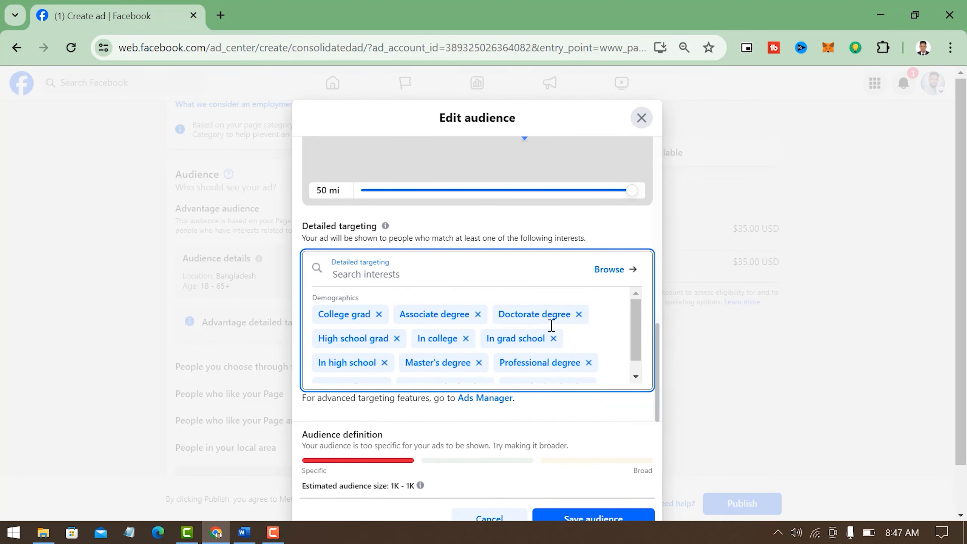
pyautogui.scroll(-1, 525, 325)
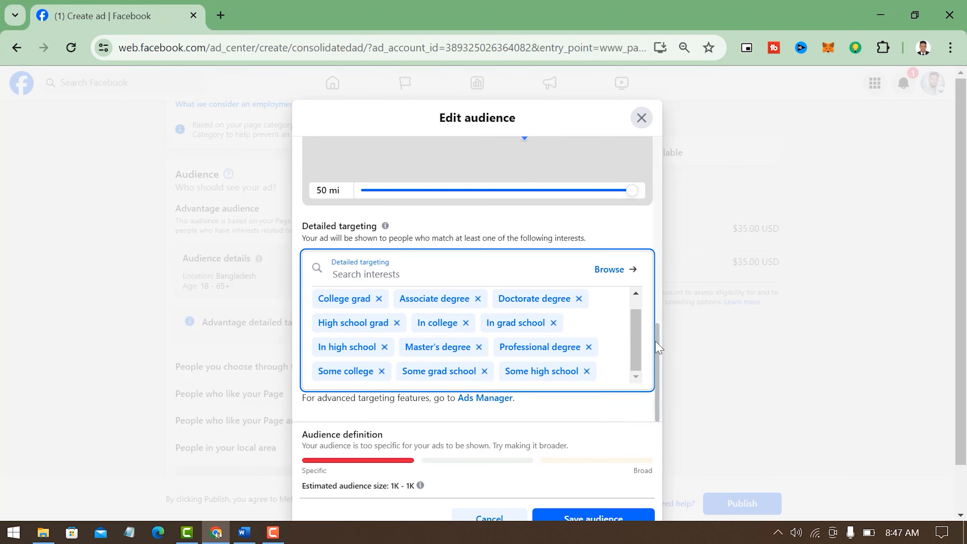
pyautogui.scroll(6, 658, 341)
pyautogui.scroll(-7, 663, 242)
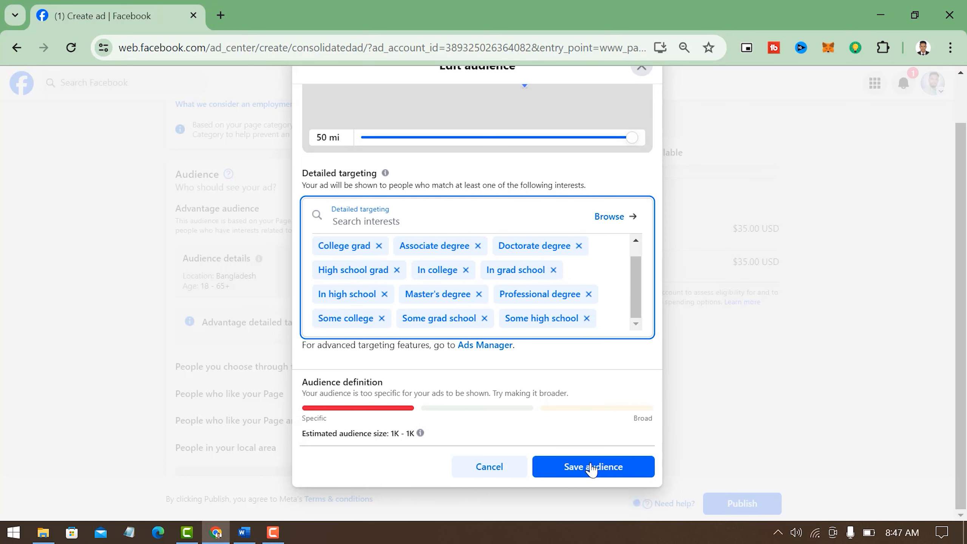
pyautogui.click(584, 469)
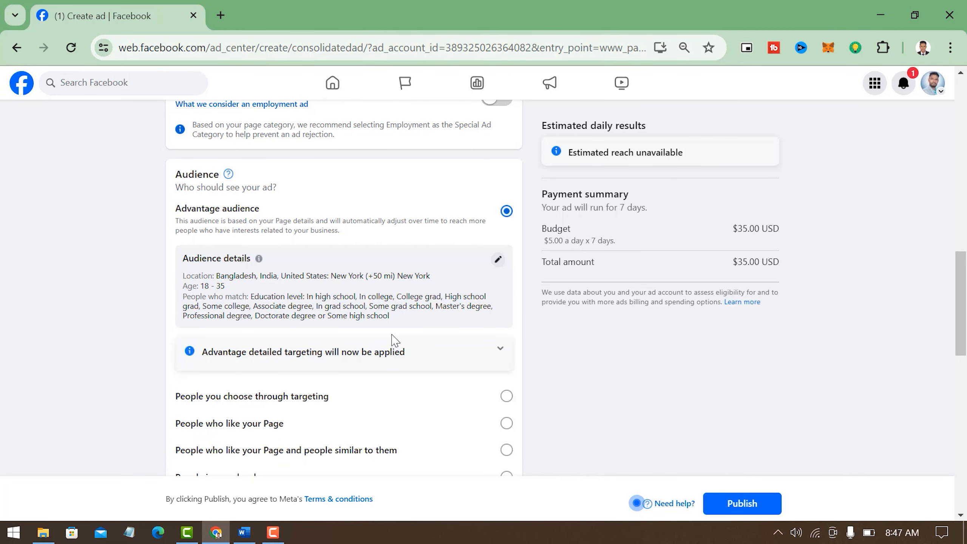
# Try running the ad continuously, and try out higher daily budgets before returning to $5.00.
pyautogui.scroll(-3, 395, 294)
pyautogui.scroll(-4, 394, 294)
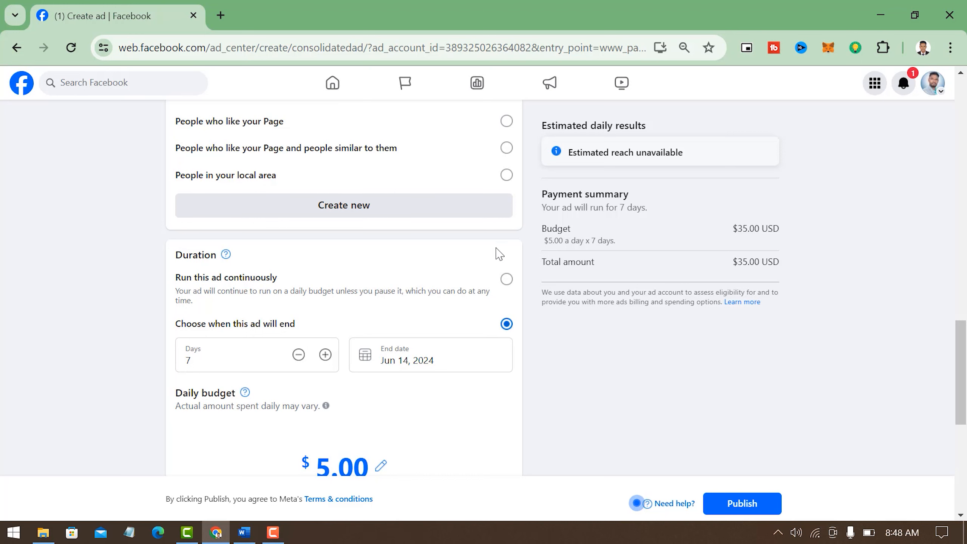
pyautogui.click(506, 280)
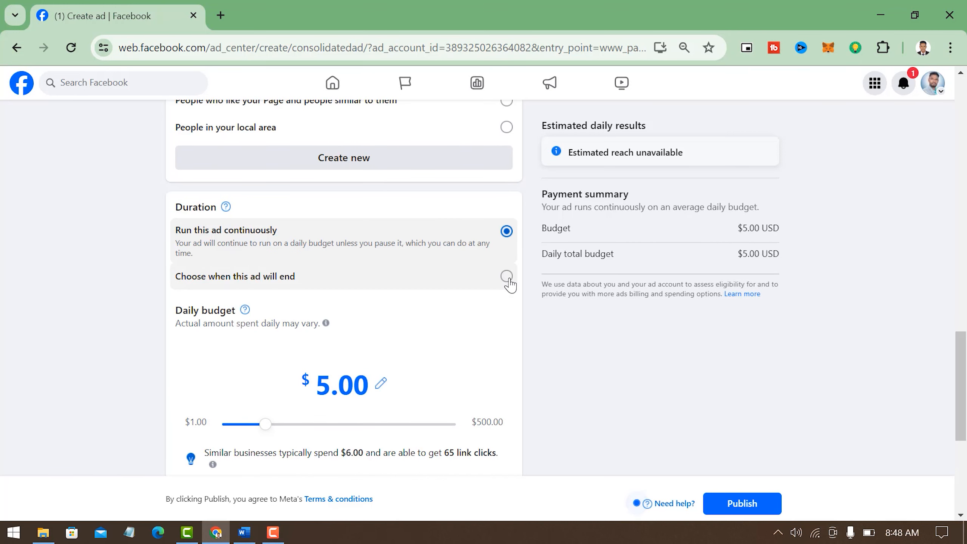
pyautogui.moveTo(264, 430); pyautogui.dragTo(440, 428)
pyautogui.moveTo(335, 429); pyautogui.dragTo(262, 433)
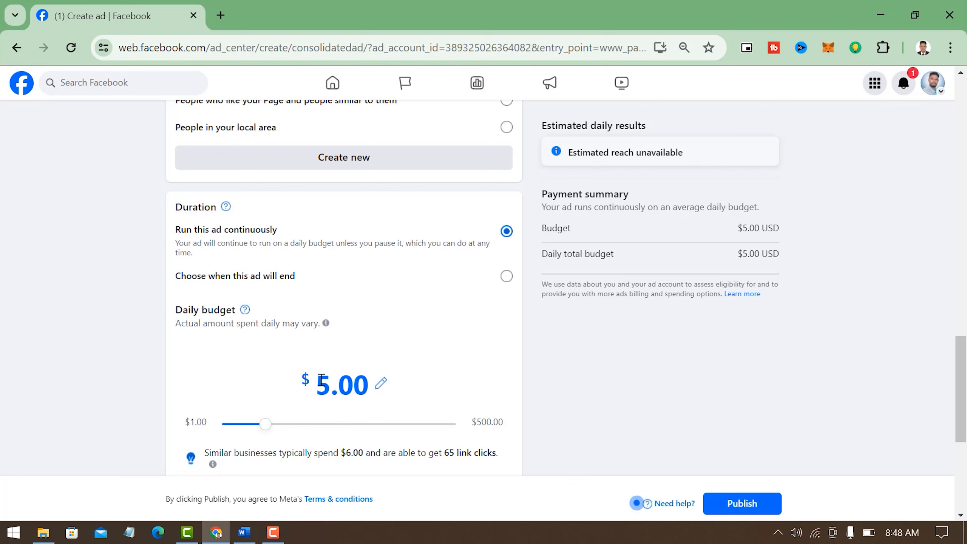
pyautogui.moveTo(267, 424)
pyautogui.mouseDown()
pyautogui.moveTo(350, 430)
pyautogui.moveTo(267, 429)
pyautogui.mouseUp()
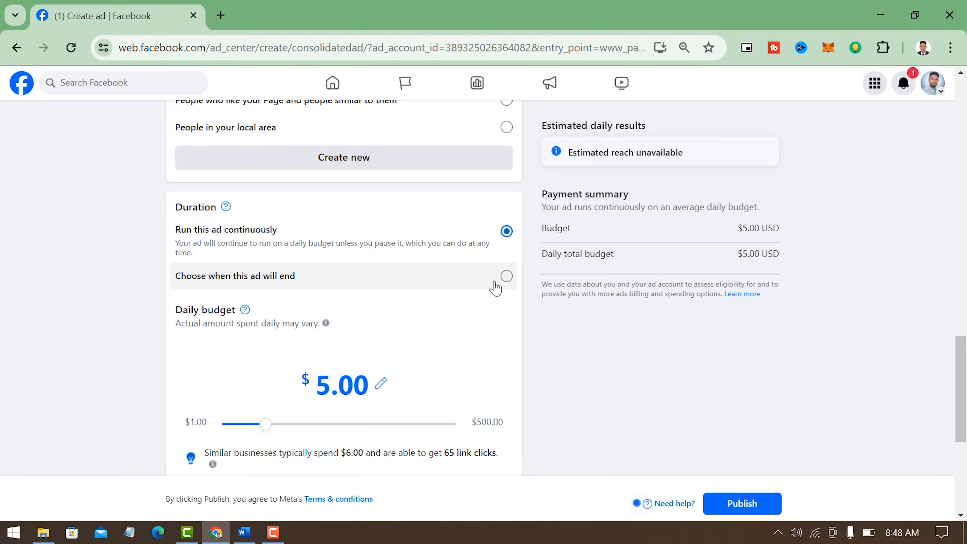
# Set the ad to end after 23 days and set its daily budget to $10.00.
pyautogui.click(507, 276)
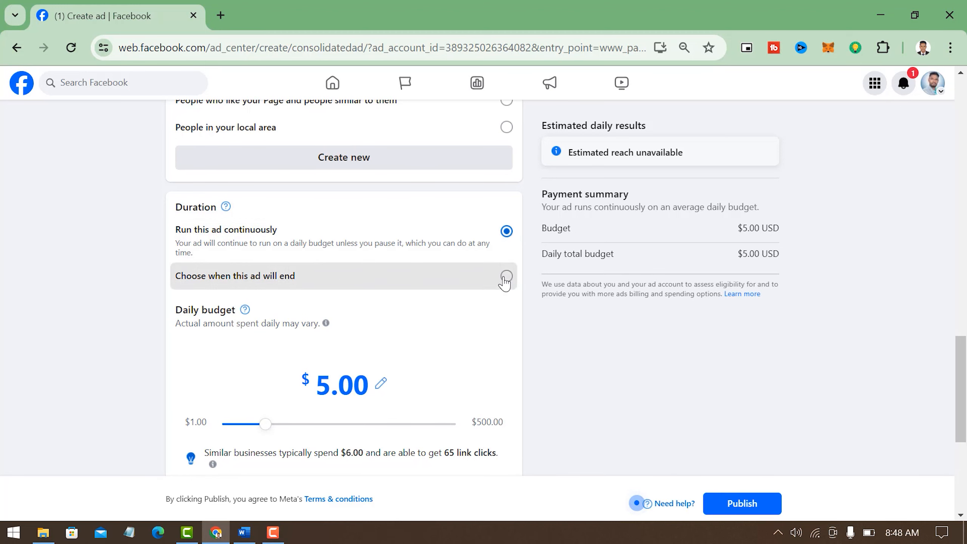
pyautogui.doubleClick(205, 310)
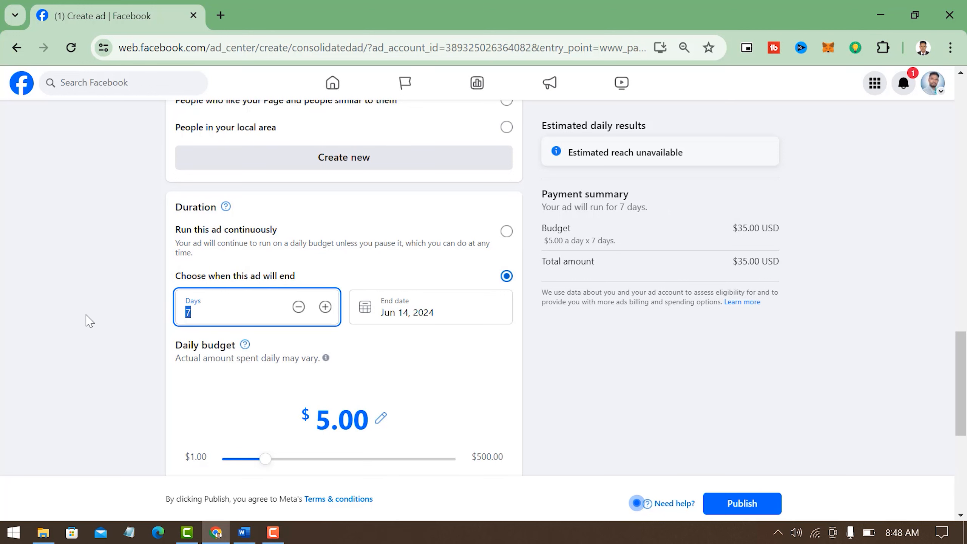
pyautogui.write('23')
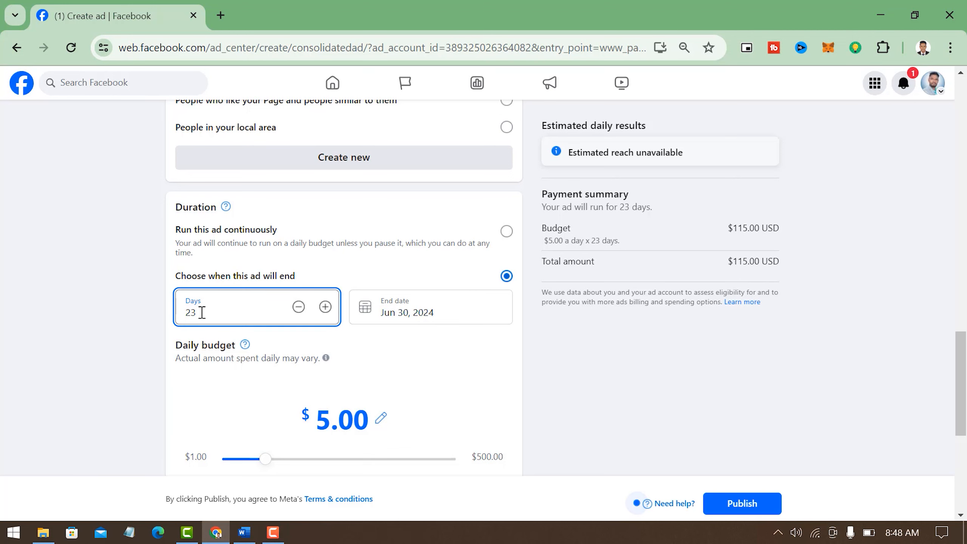
pyautogui.scroll(-2, 322, 312)
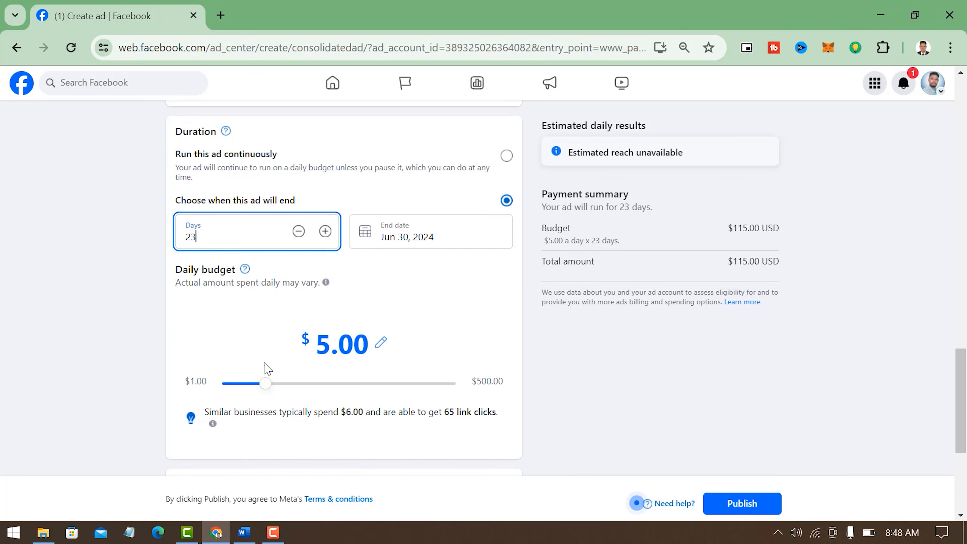
pyautogui.moveTo(261, 387); pyautogui.dragTo(311, 389)
# Turn off Advantage+ placements and exclude Instagram and Messenger from the manual placements.
pyautogui.scroll(-6, 410, 315)
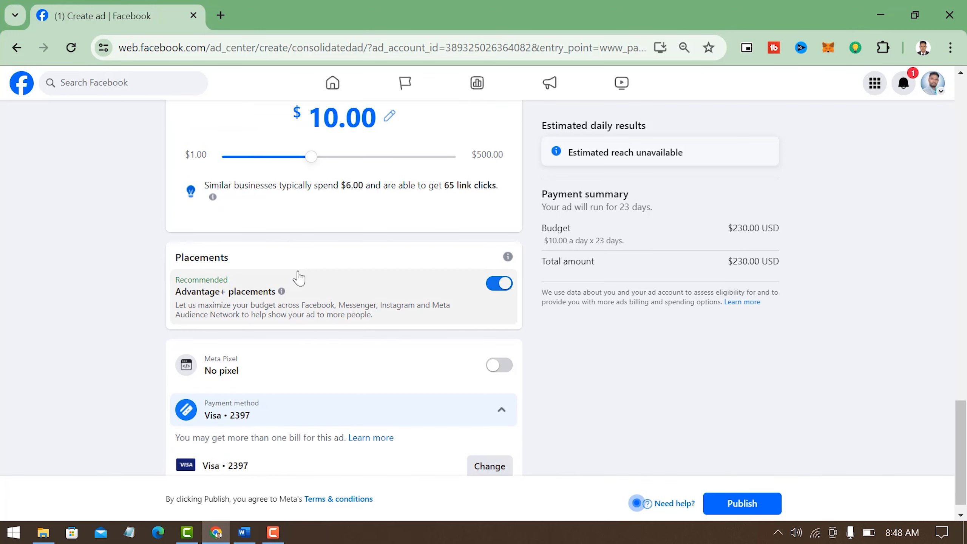
pyautogui.click(502, 286)
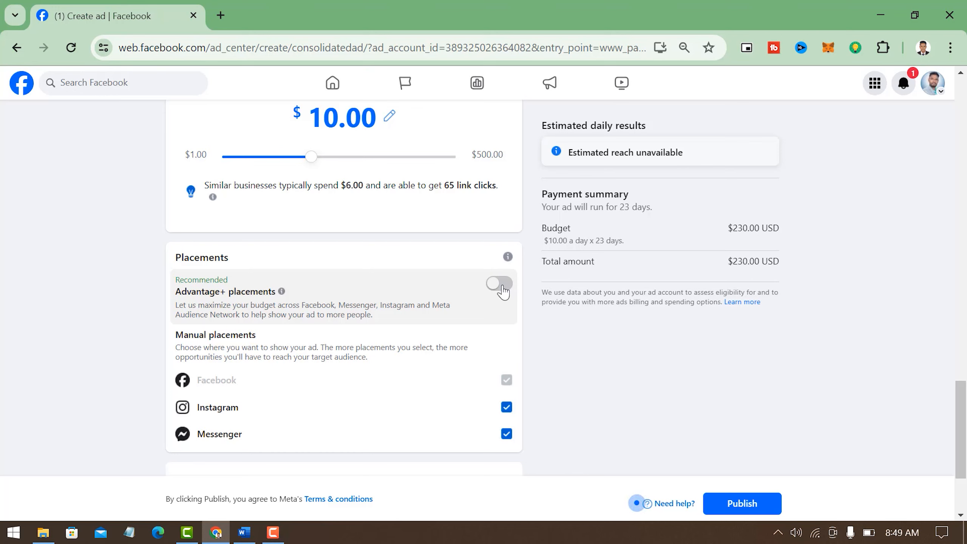
pyautogui.click(506, 408)
pyautogui.click(506, 435)
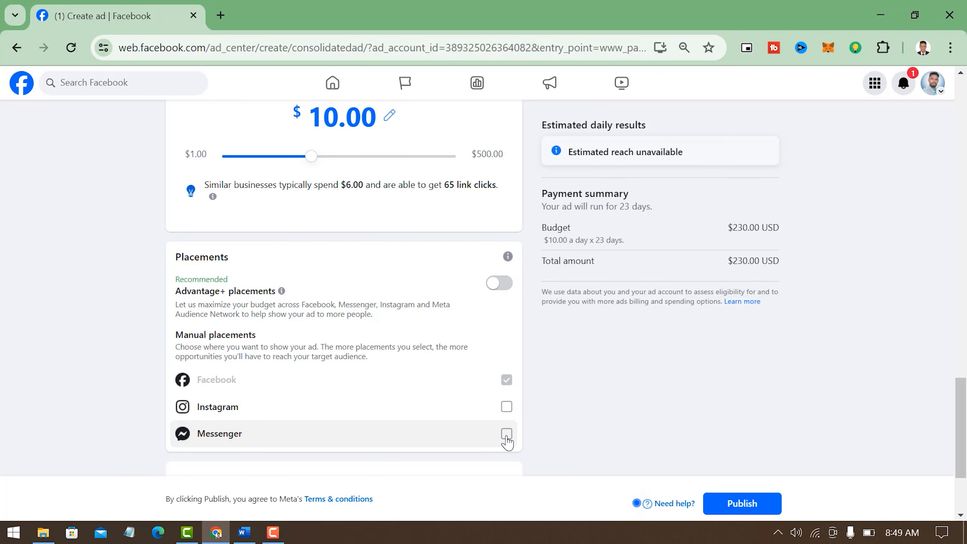
# Review the whole ad setup, including payment method, placements, budget, duration, audience, creative and ad preview.
pyautogui.scroll(-3, 583, 373)
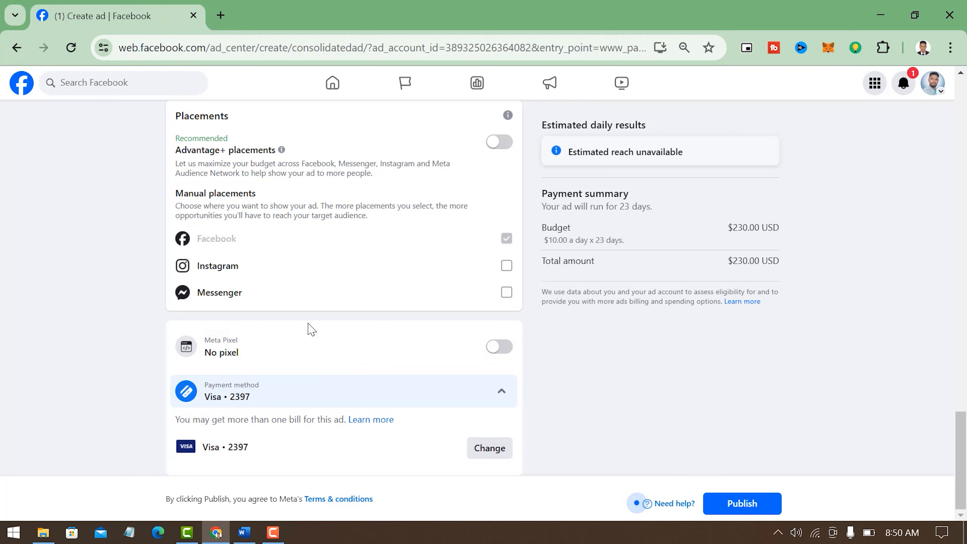
pyautogui.scroll(15, 802, 274)
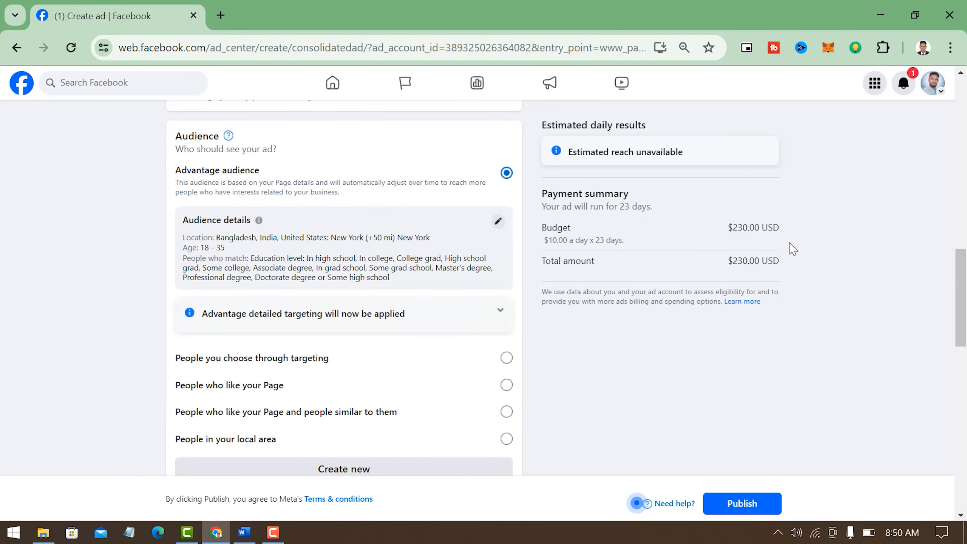
pyautogui.scroll(10, 793, 247)
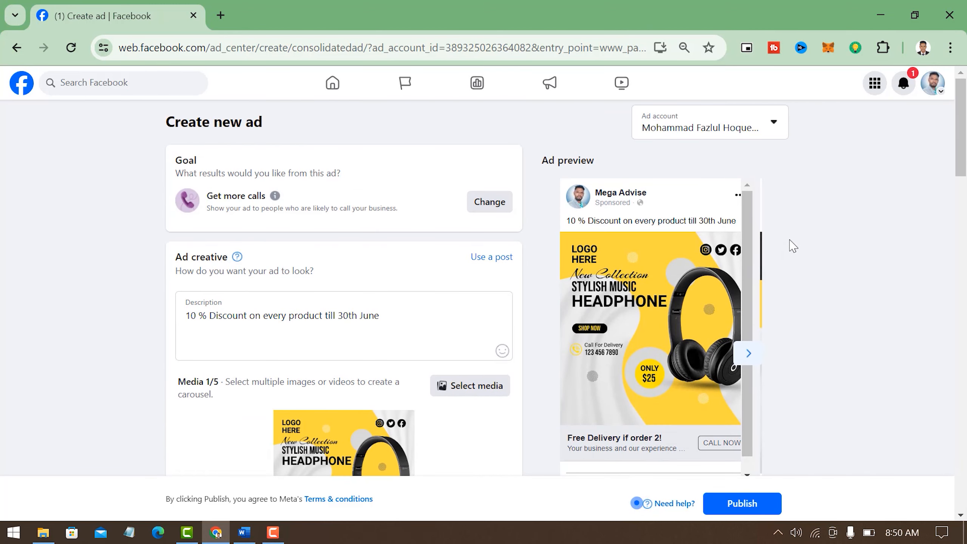
pyautogui.scroll(-1, 664, 294)
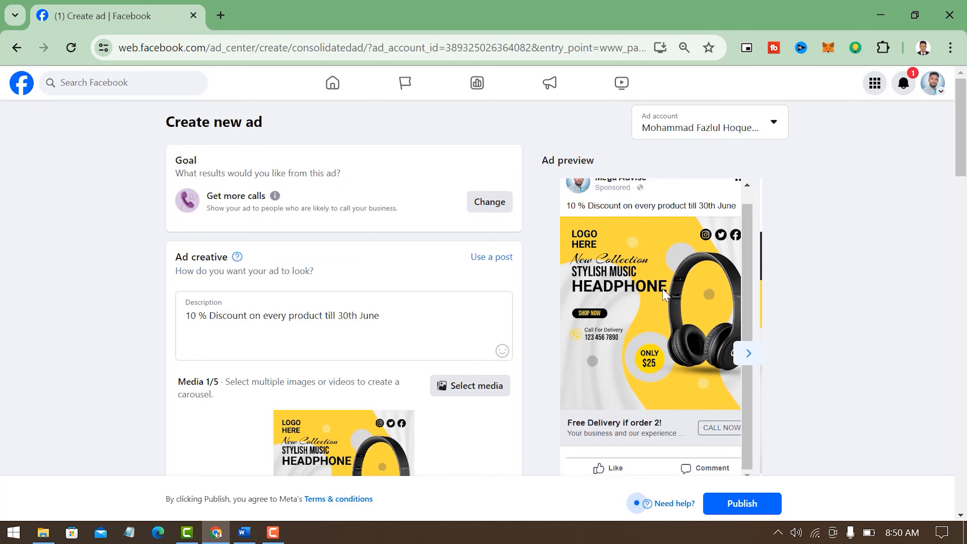
pyautogui.scroll(-4, 656, 299)
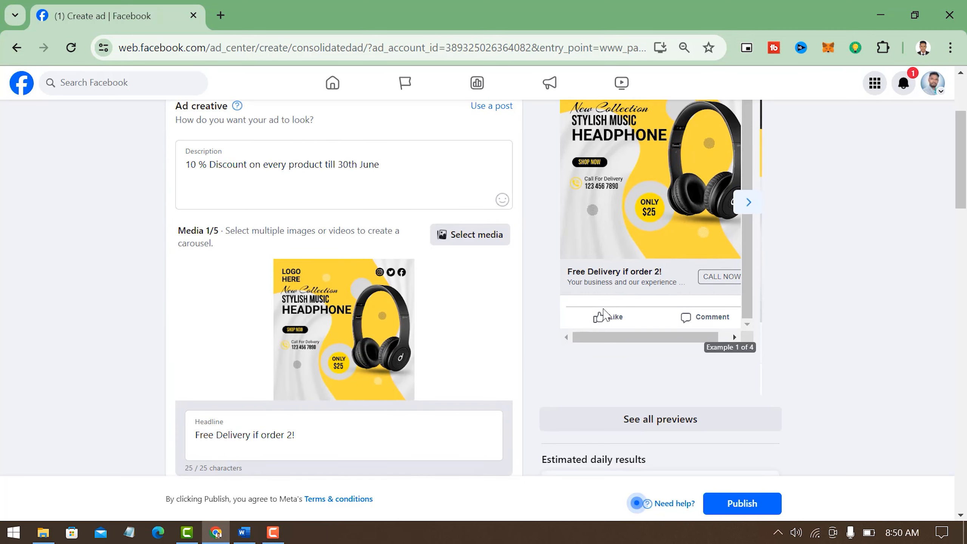
pyautogui.scroll(1, 608, 316)
pyautogui.scroll(4, 313, 287)
pyautogui.scroll(-13, 294, 276)
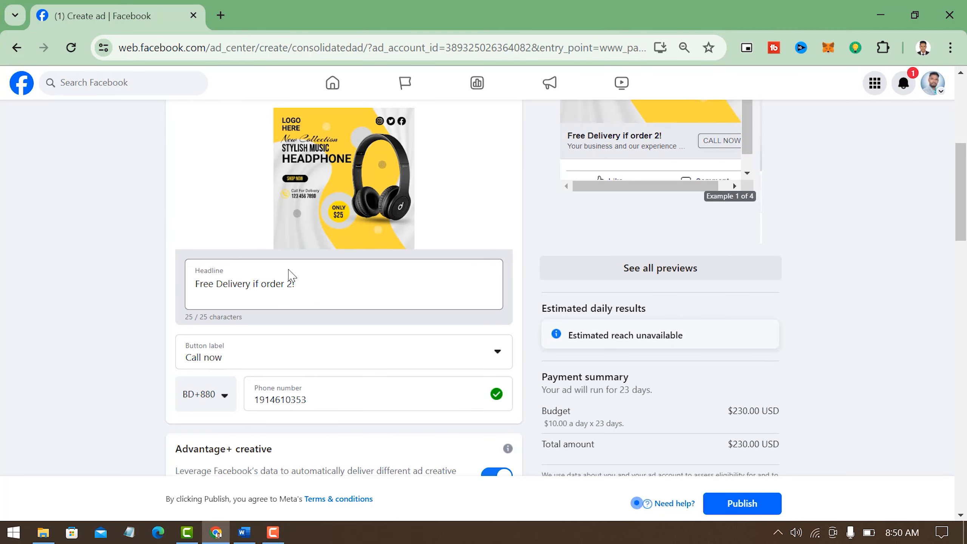
pyautogui.scroll(-20, 289, 269)
pyautogui.scroll(17, 876, 367)
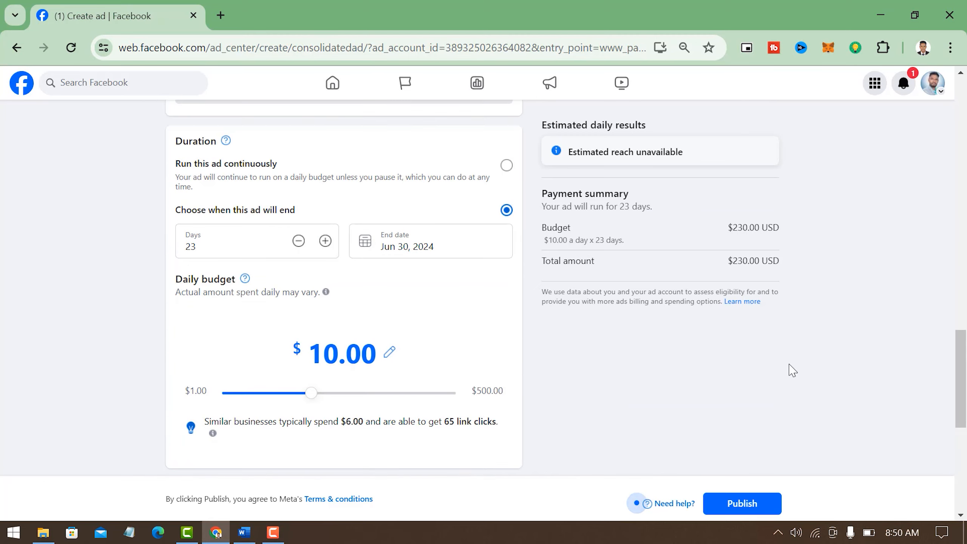
pyautogui.scroll(15, 792, 369)
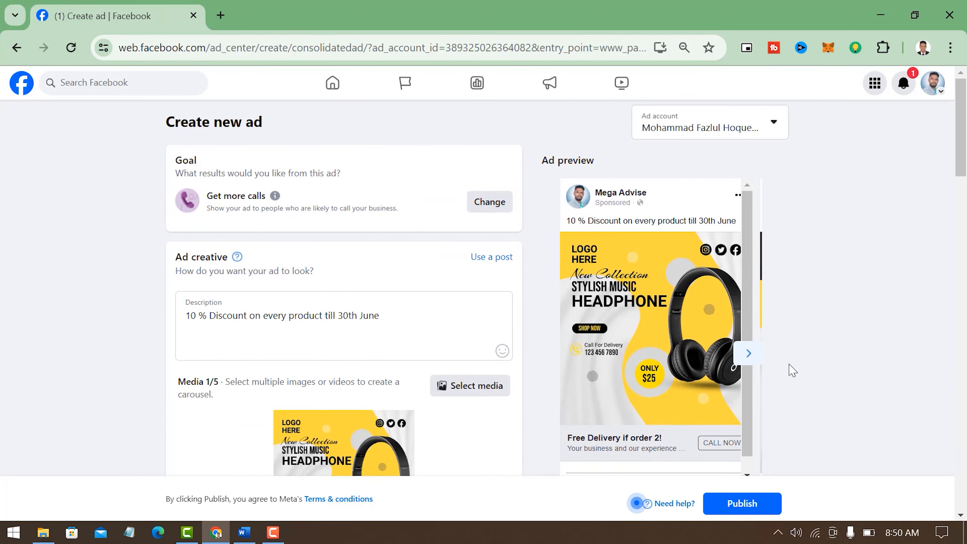
pyautogui.scroll(-5, 792, 369)
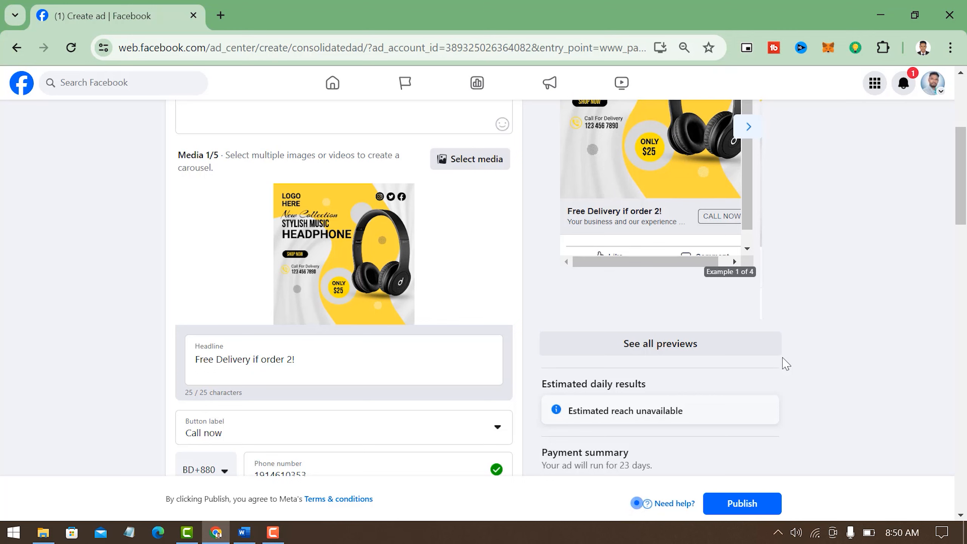
pyautogui.scroll(-7, 785, 364)
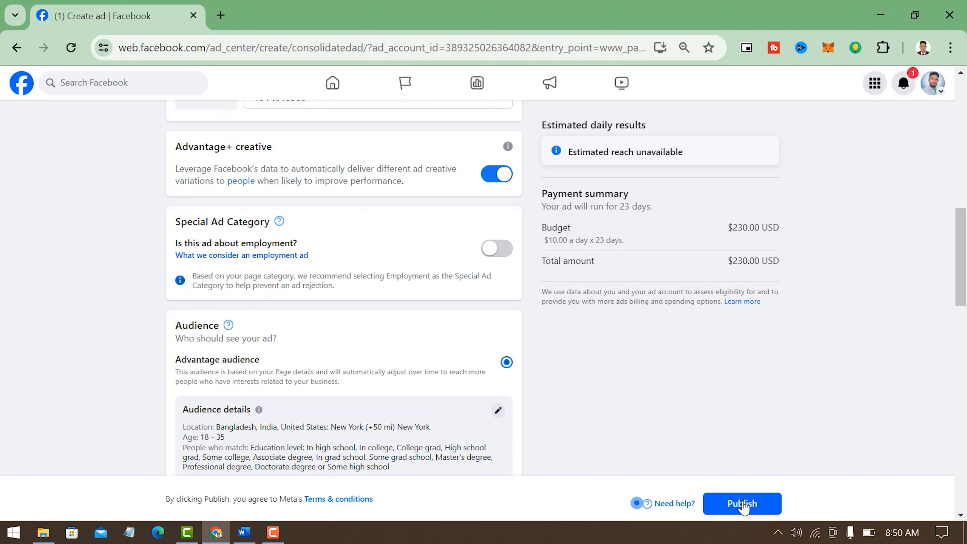
pyautogui.scroll(15, 773, 417)
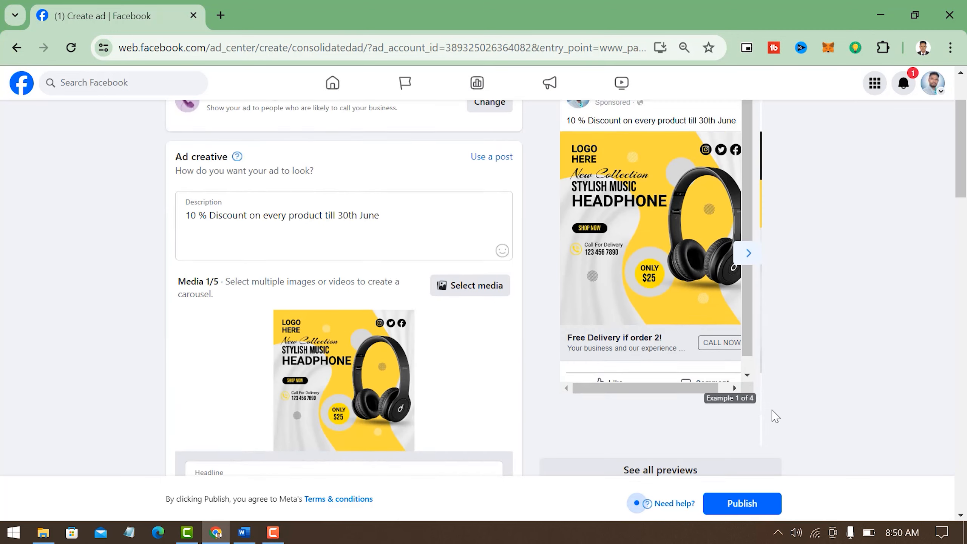